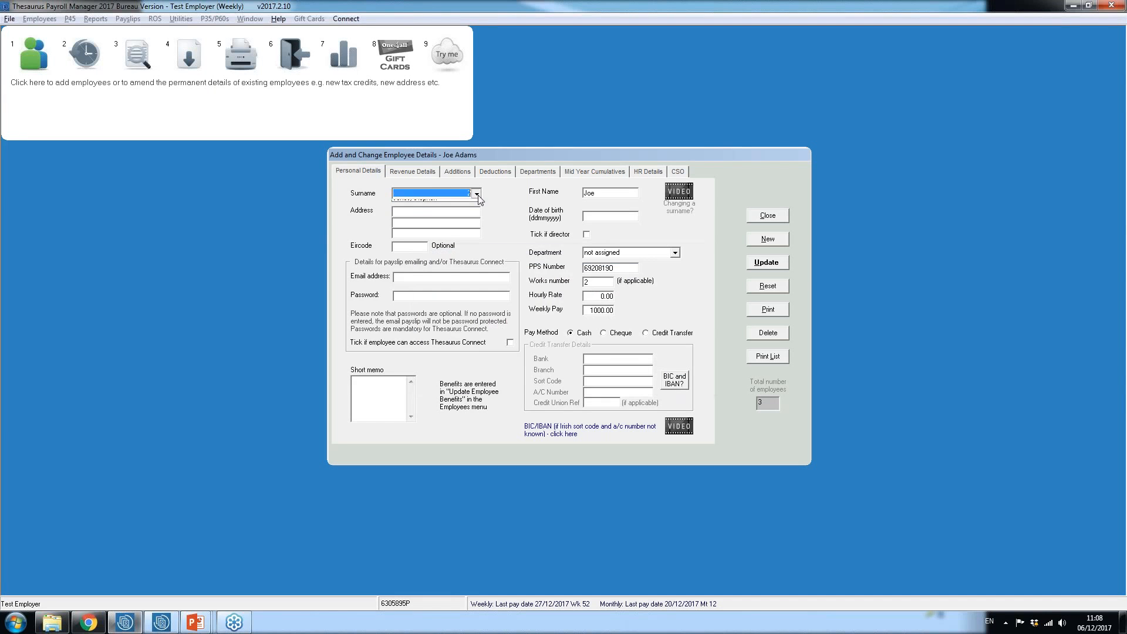
# Step: Select the other weekly employee, exclude them from the Week 53 USC concession in the revenue details, and save the record
pyautogui.click(426, 208)
pyautogui.click(418, 170)
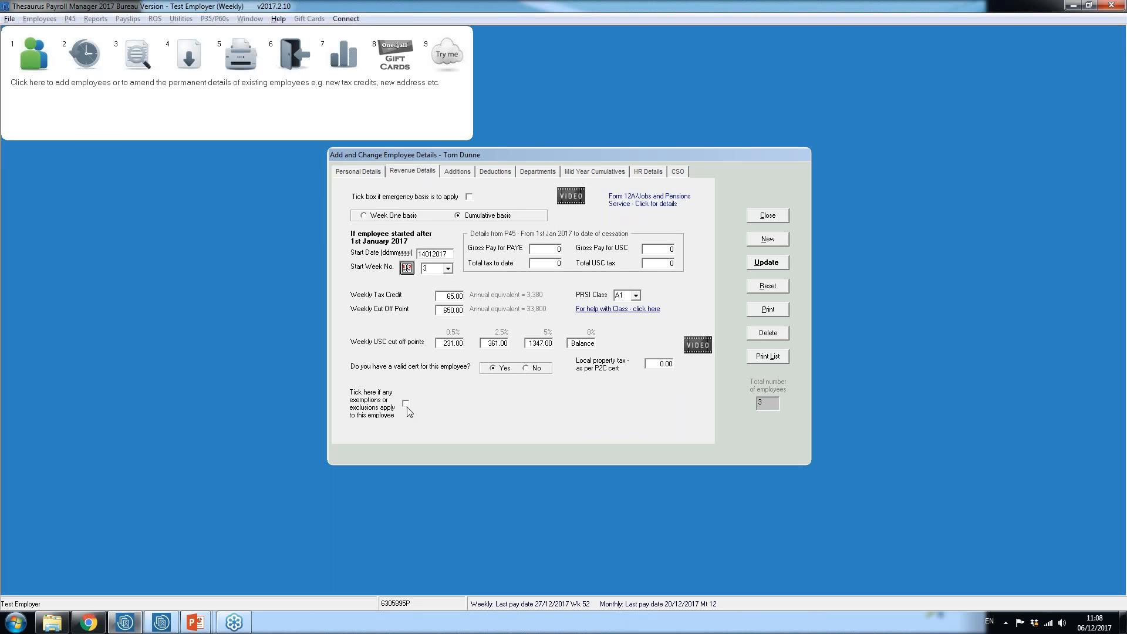
pyautogui.click(405, 403)
pyautogui.click(405, 403)
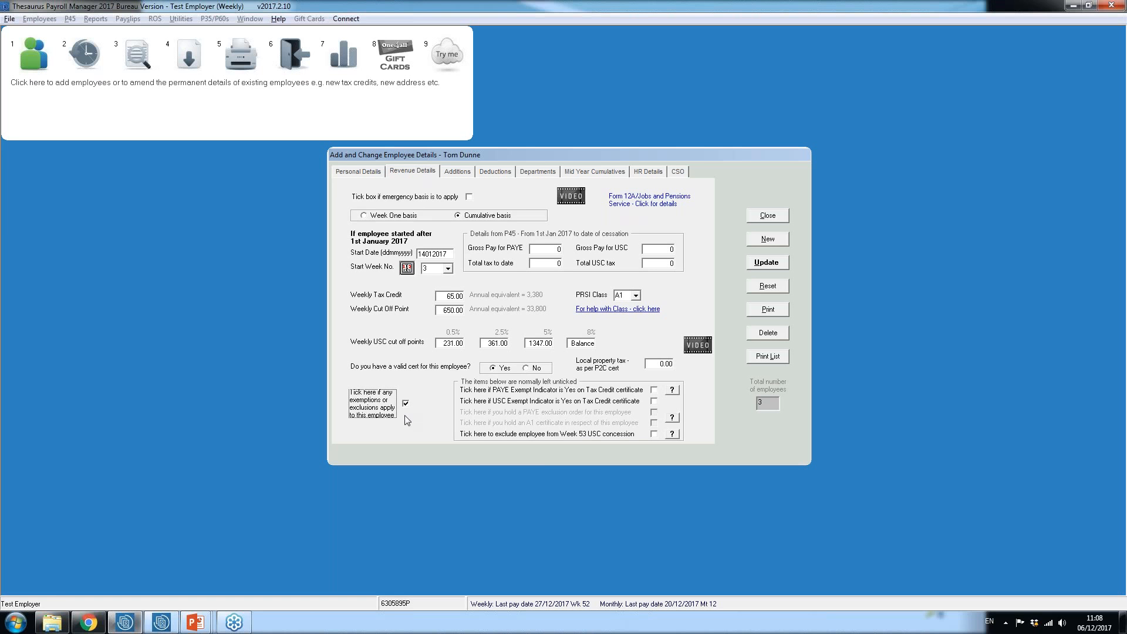
pyautogui.click(653, 434)
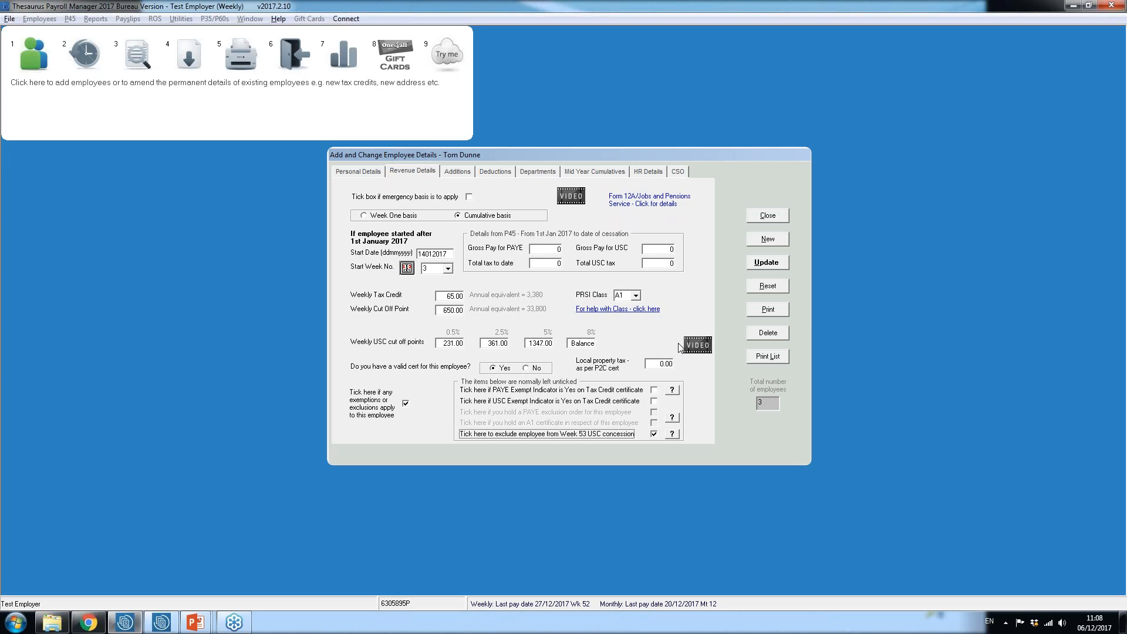
pyautogui.click(766, 263)
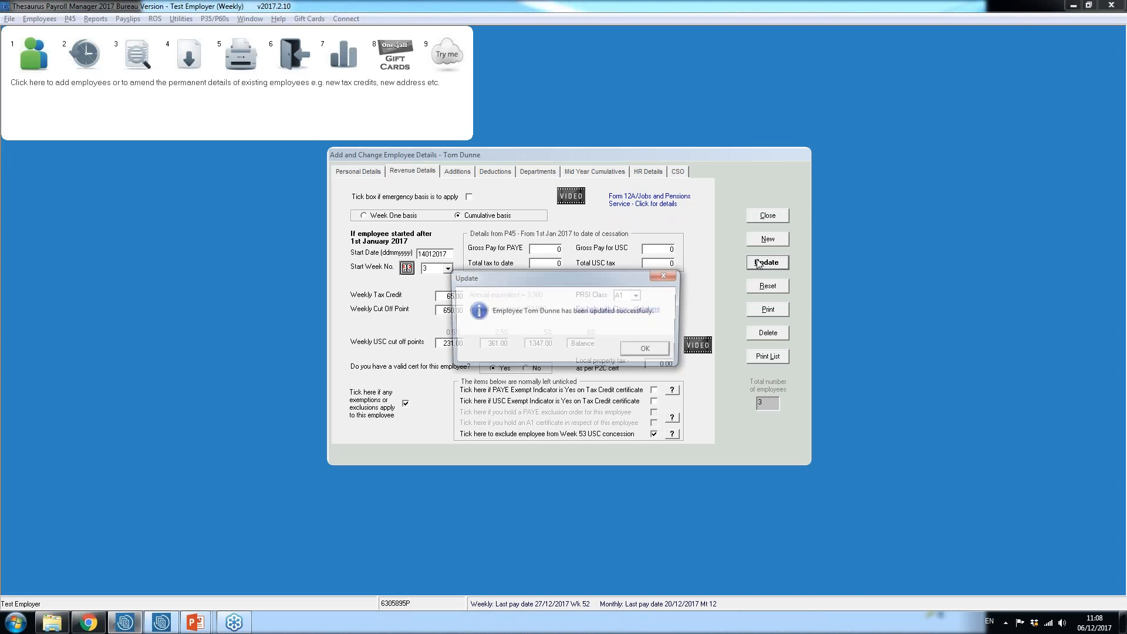
pyautogui.click(653, 351)
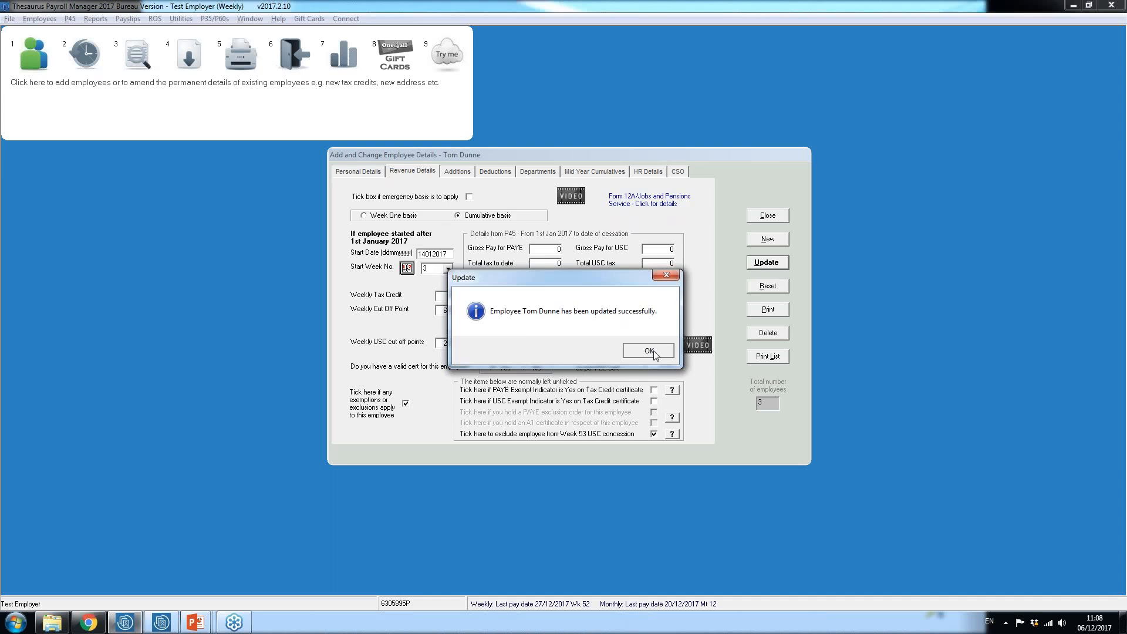
pyautogui.click(768, 215)
# Step: Switch from the weekly payroll to the monthly payroll
pyautogui.click(249, 18)
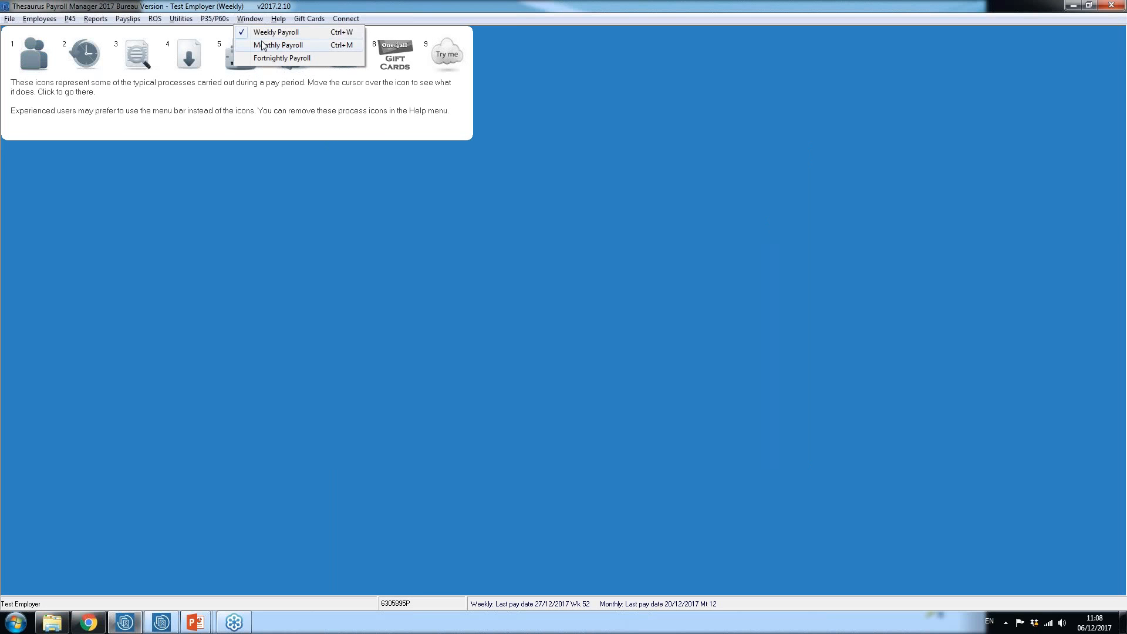
pyautogui.click(262, 45)
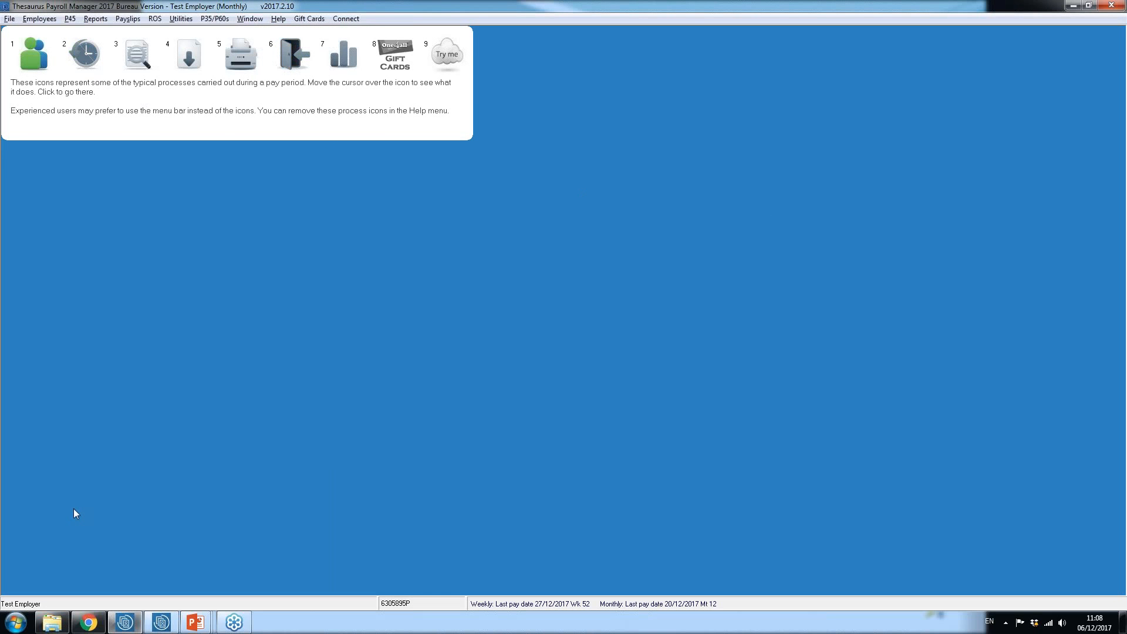
# Step: Switch to the PowerPoint slide show and advance it to the Issue Final Payslips slide
pyautogui.moveTo(196, 622)
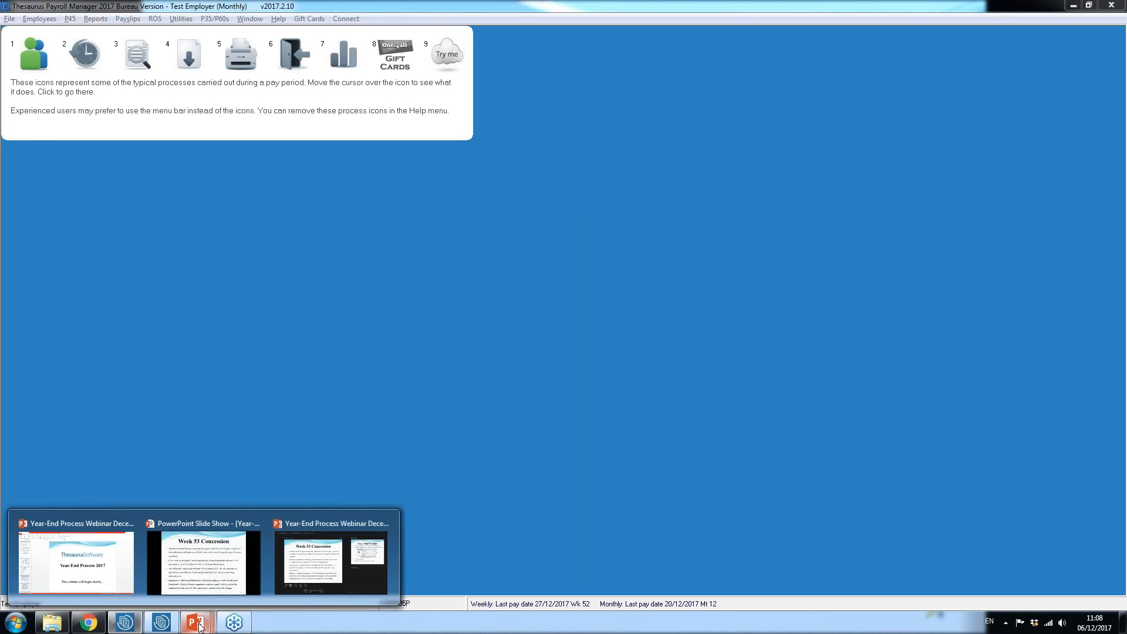
pyautogui.click(199, 572)
pyautogui.press('Right')
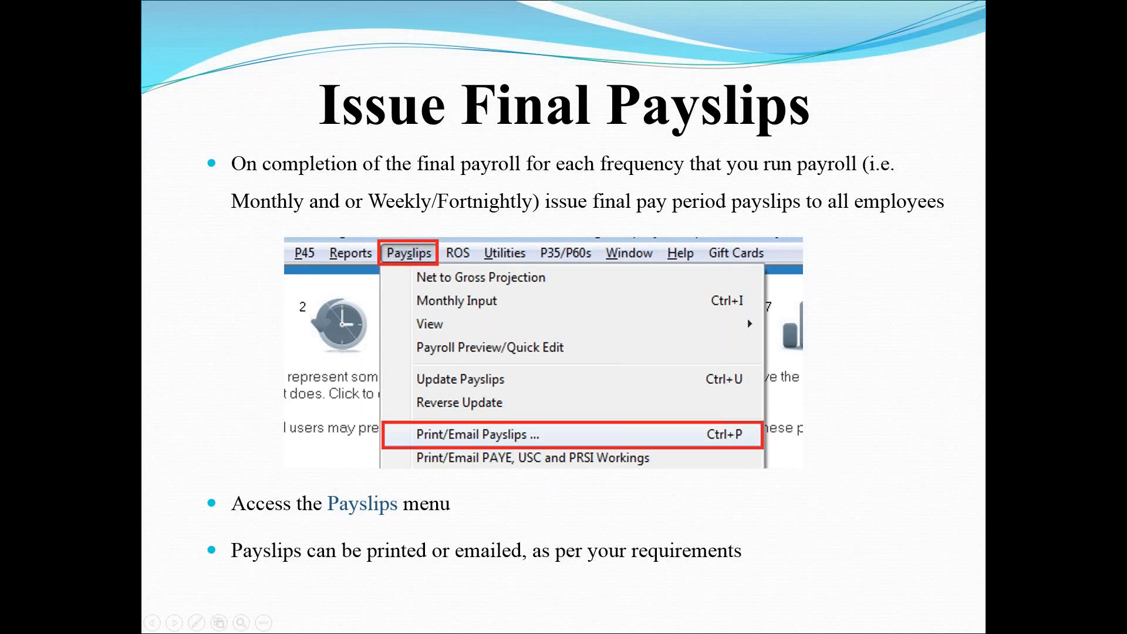
# Step: Switch back to Thesaurus Payroll Manager, open payslip printing for month 12, and select all employees
pyautogui.press('super')
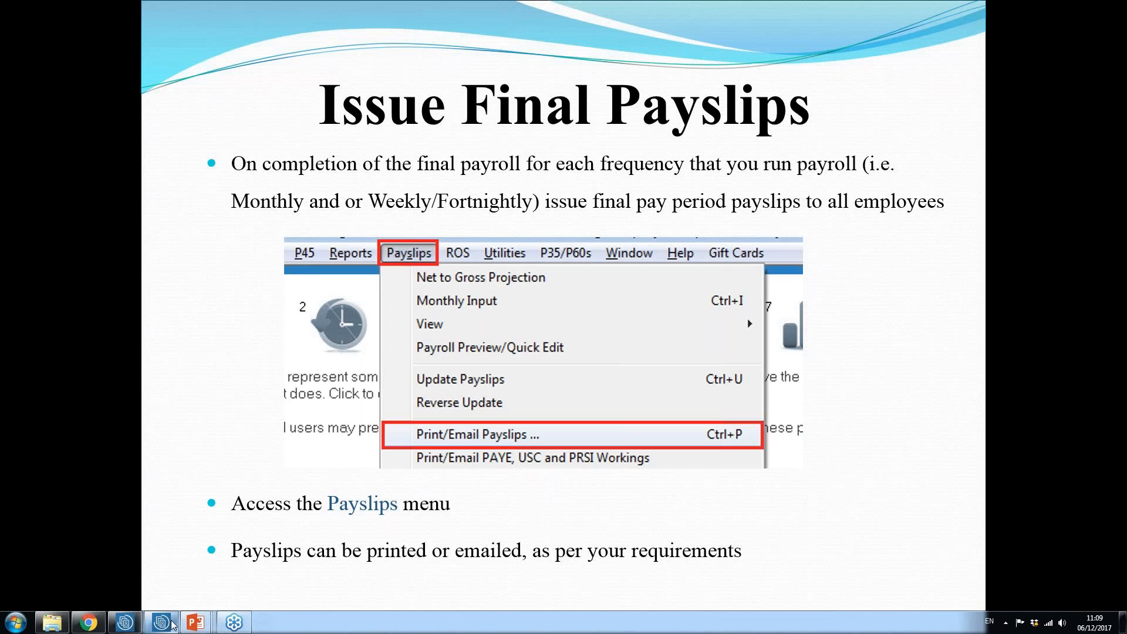
pyautogui.moveTo(172, 626)
pyautogui.click(120, 625)
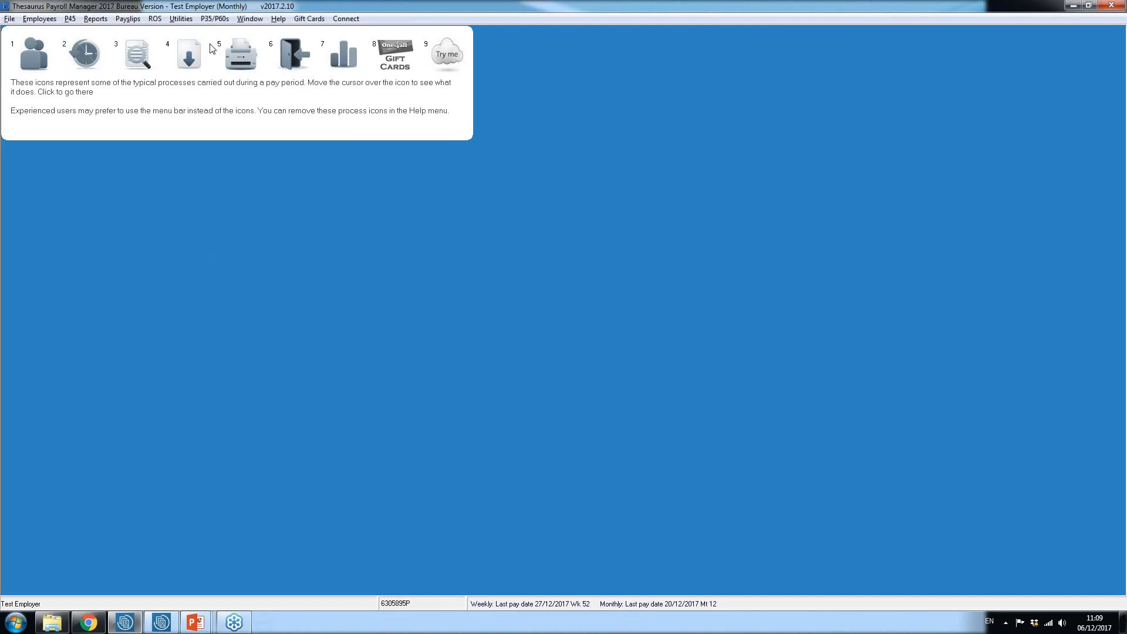
pyautogui.click(243, 57)
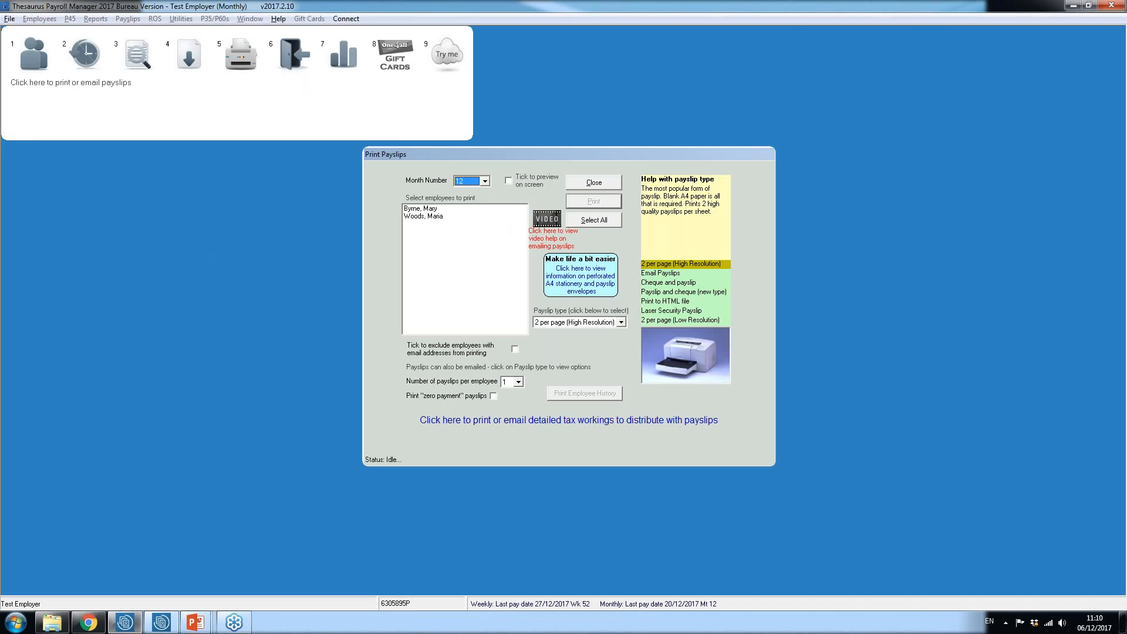
pyautogui.click(585, 222)
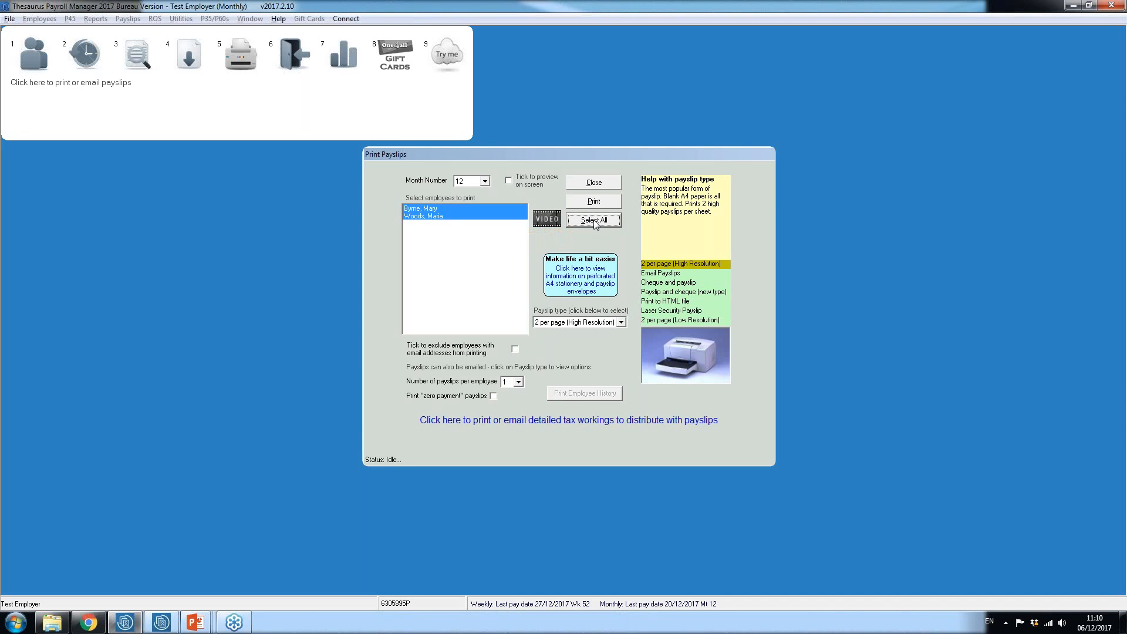
# Step: Set the payslip type to Email Payslips and dismiss the password security warning
pyautogui.click(621, 322)
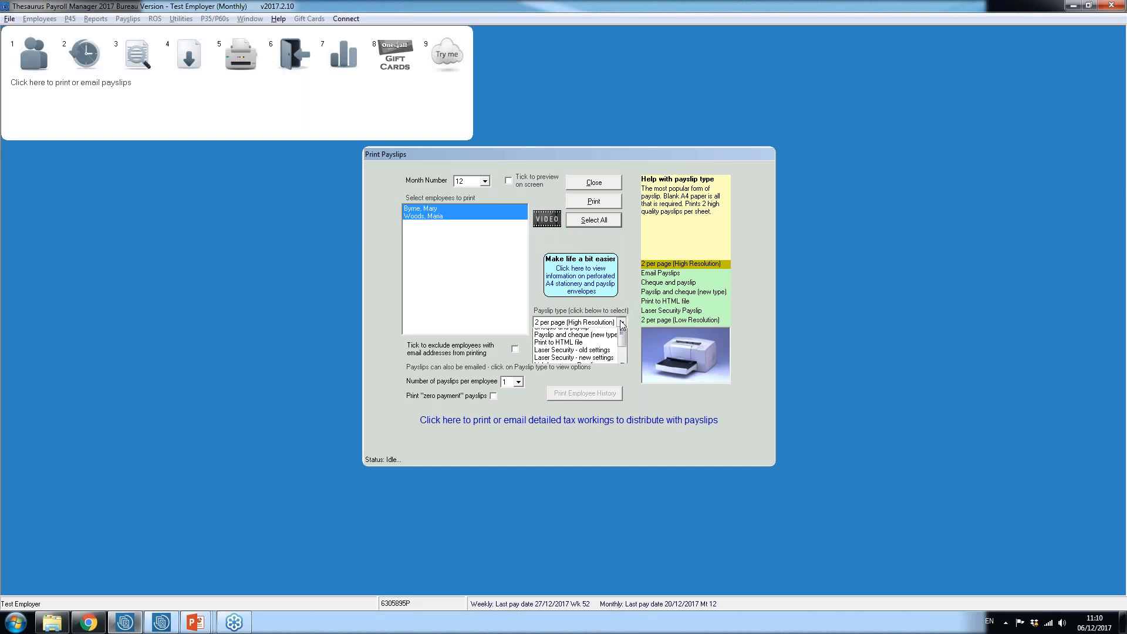
pyautogui.scroll(2, 621, 324)
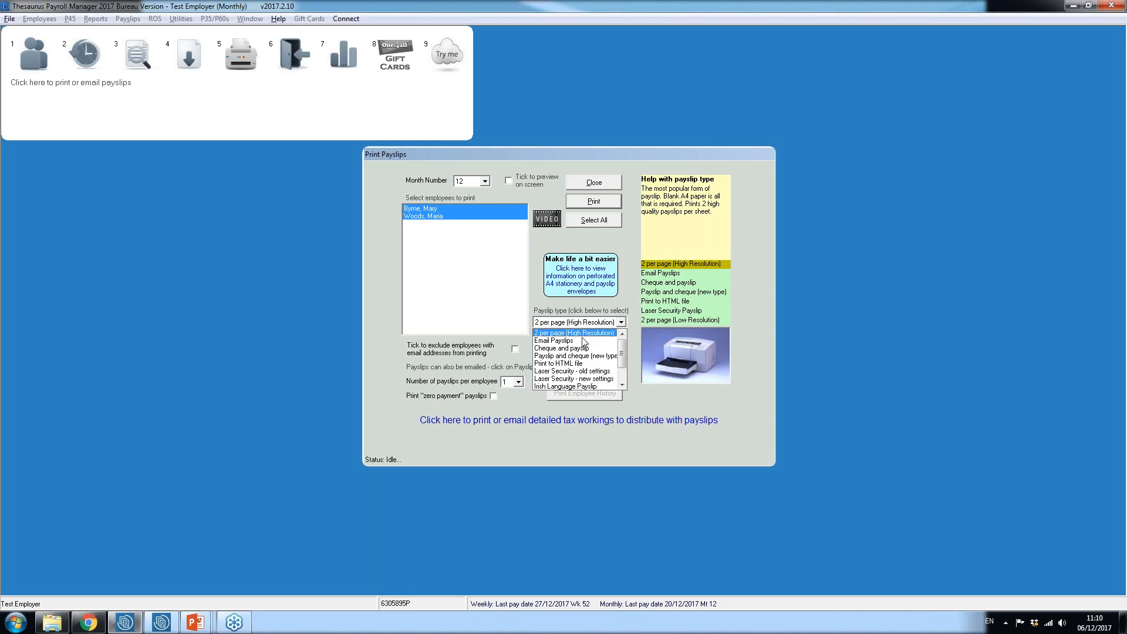
pyautogui.click(582, 337)
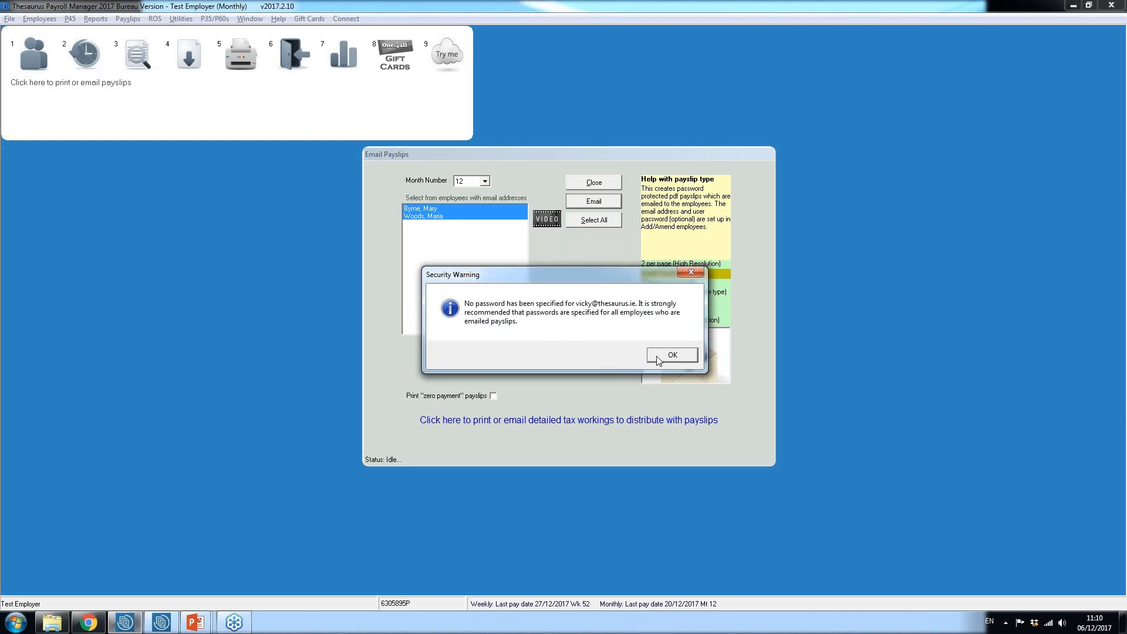
pyautogui.click(669, 354)
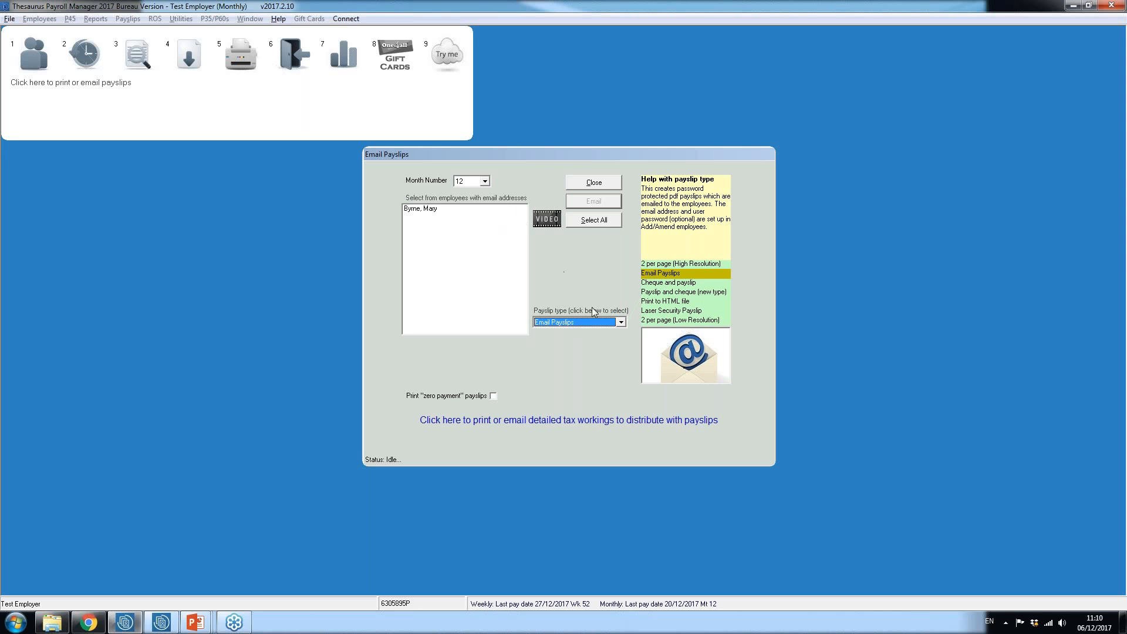
# Step: Set the payslip type to 2 per page (High Resolution), exclude employees with email addresses from printing, and close the payslip window
pyautogui.click(620, 322)
pyautogui.scroll(2, 587, 349)
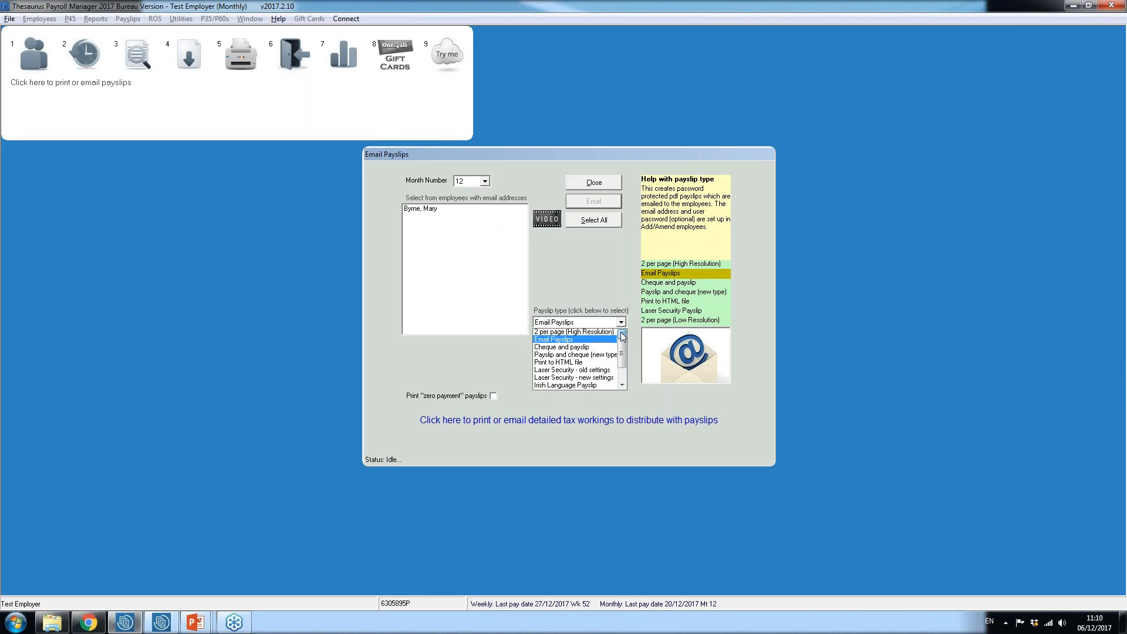
pyautogui.click(610, 332)
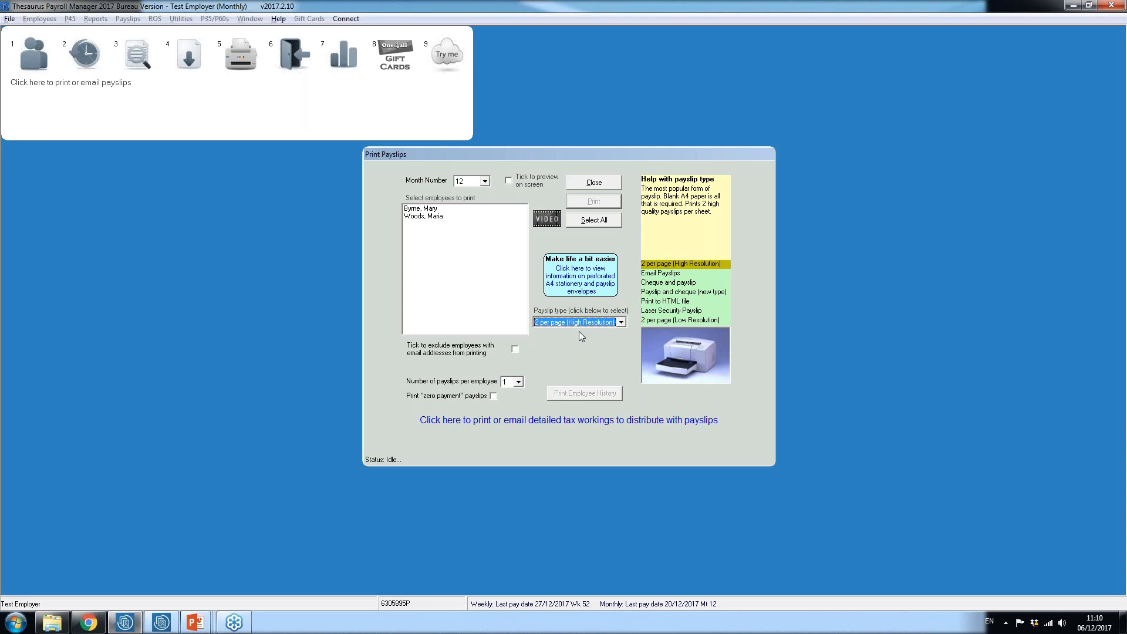
pyautogui.click(514, 350)
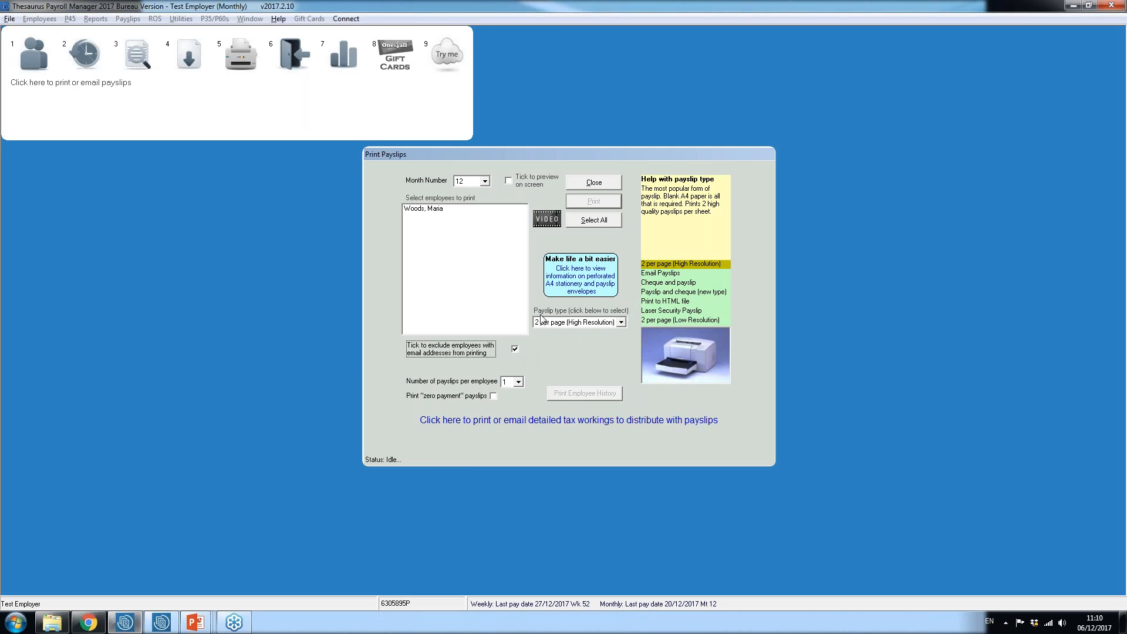
pyautogui.click(586, 184)
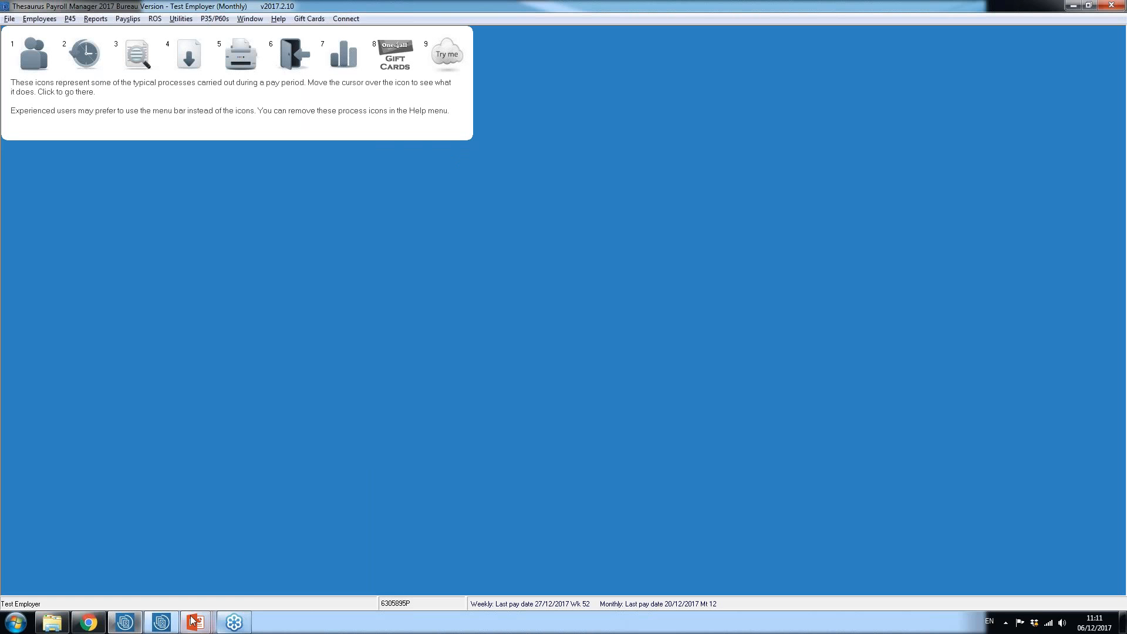
# Step: Return to the PowerPoint slide show and advance it to the Prepare & Submit Final P30 slide
pyautogui.moveTo(198, 623)
pyautogui.click(200, 566)
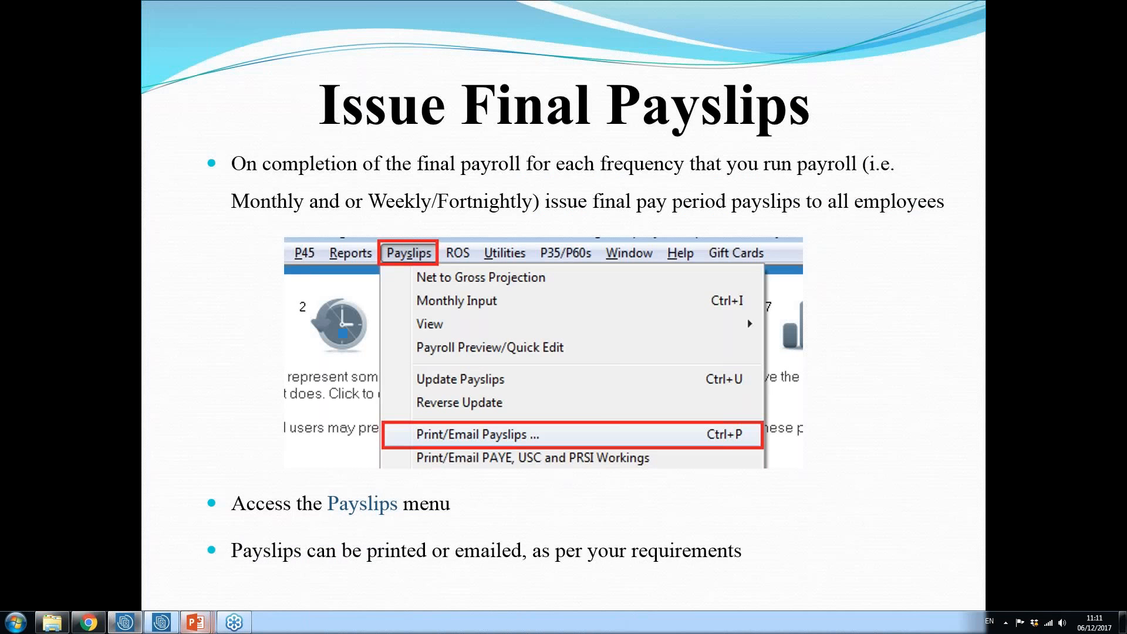
pyautogui.press('Right')
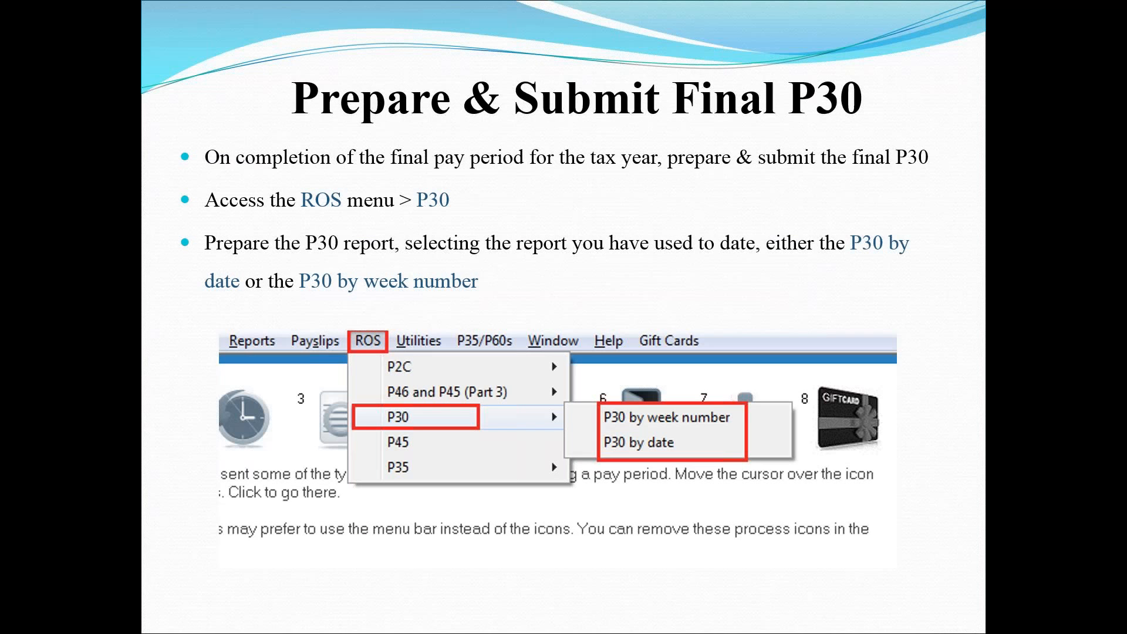
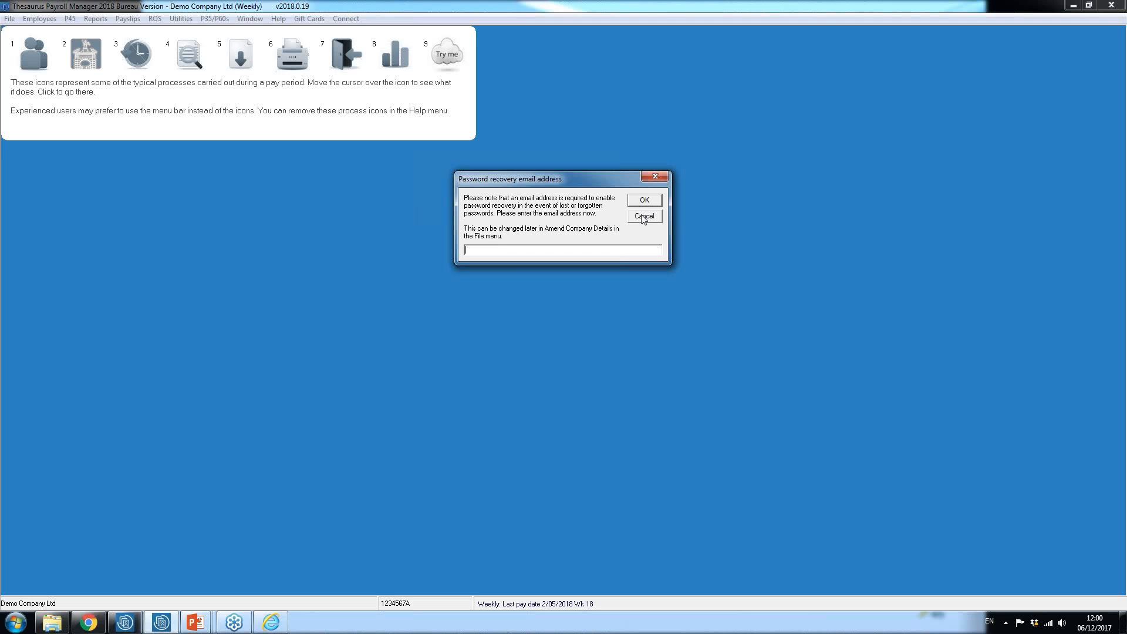
# Step: Dismiss the password recovery prompt, enter the employer's email address for payslip emailing in the company details, and save
pyautogui.click(648, 203)
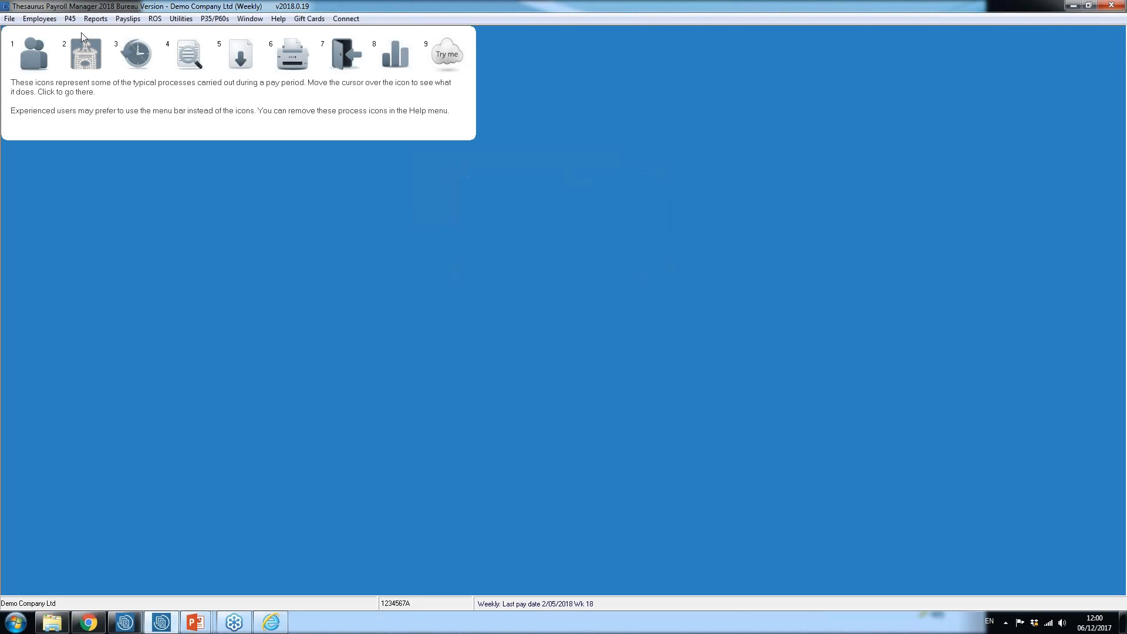
pyautogui.click(14, 20)
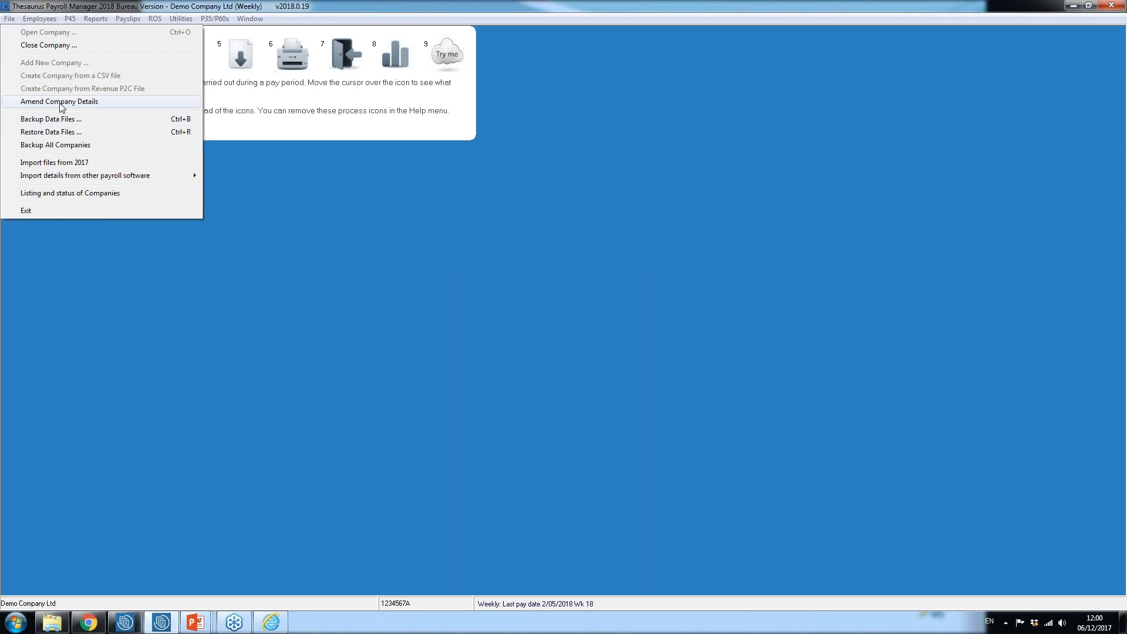
pyautogui.click(30, 103)
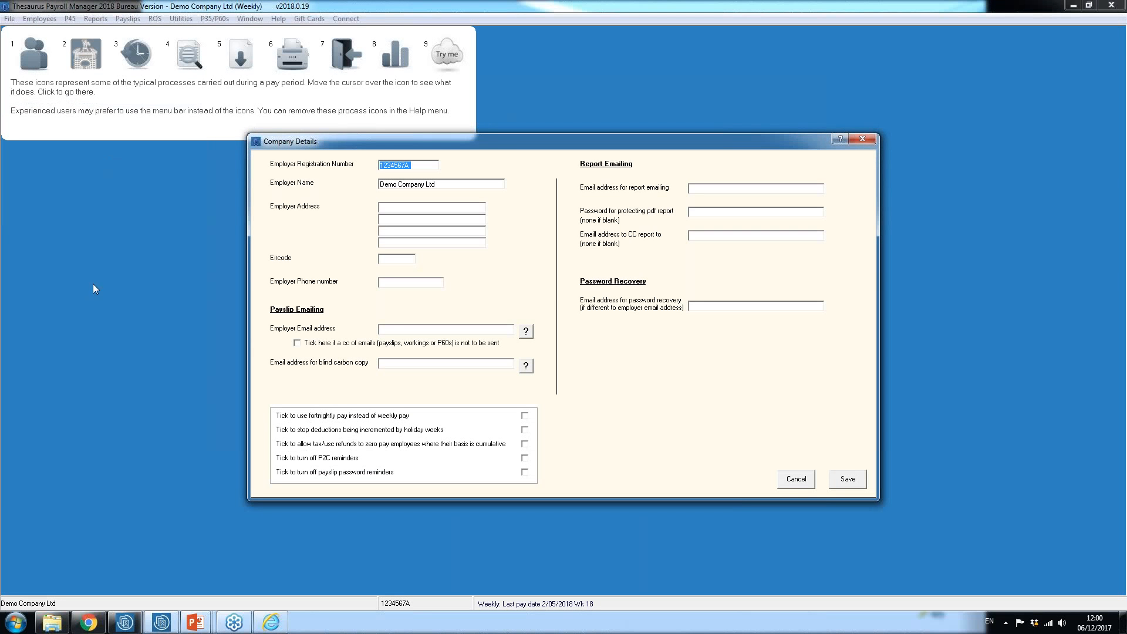
pyautogui.click(389, 329)
pyautogui.click(742, 305)
pyautogui.click(845, 477)
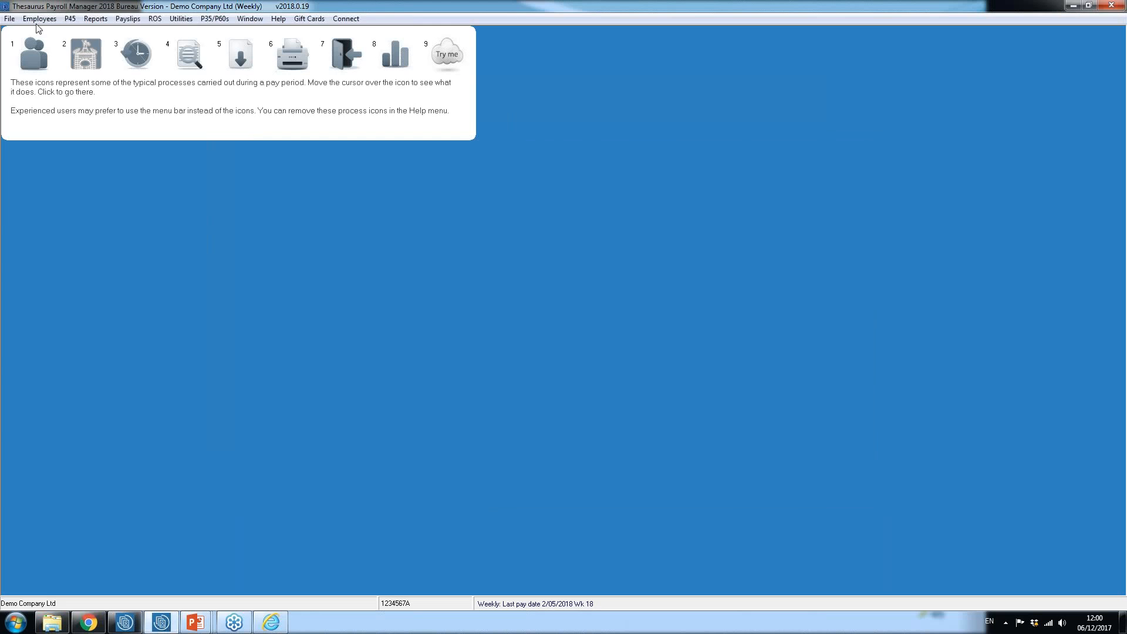
# Step: Close the current company and reopen Demo Company Ltd to reach its password prompt
pyautogui.click(10, 18)
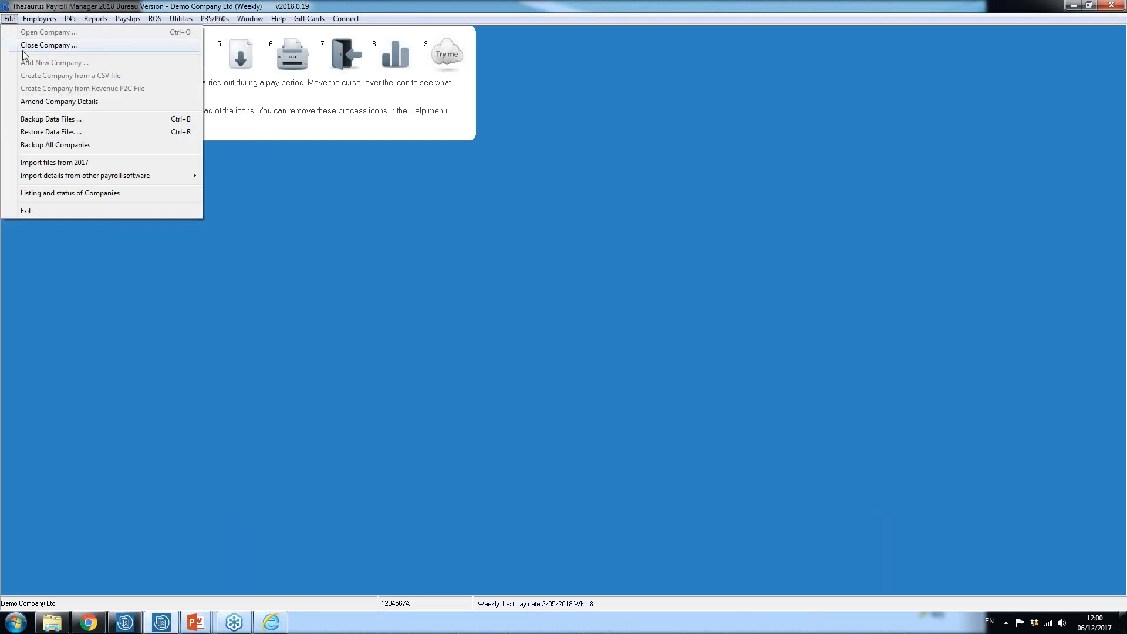
pyautogui.click(35, 45)
pyautogui.click(9, 18)
pyautogui.click(35, 29)
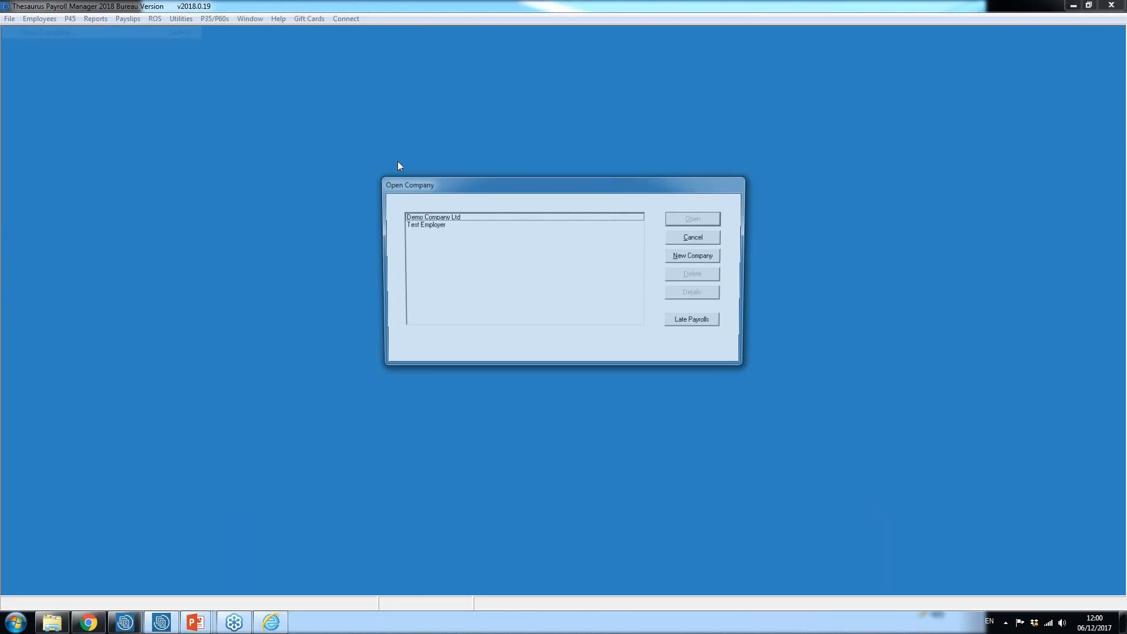
pyautogui.doubleClick(442, 216)
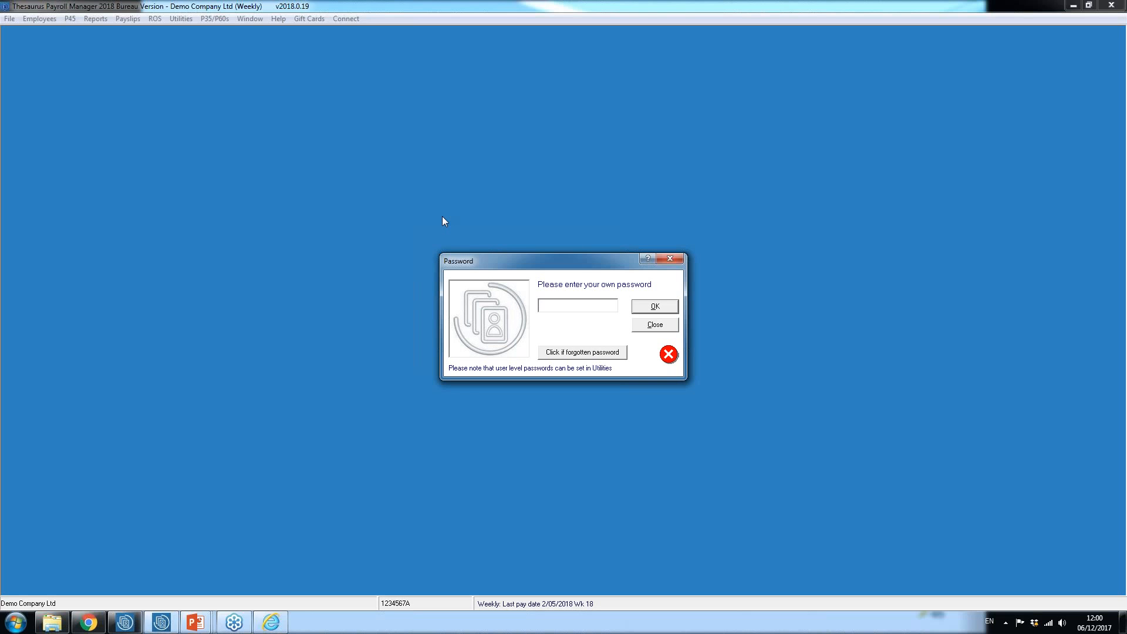
# Step: Request an emailed replacement for the forgotten company password, and return to the PowerPoint slide show
pyautogui.click(610, 355)
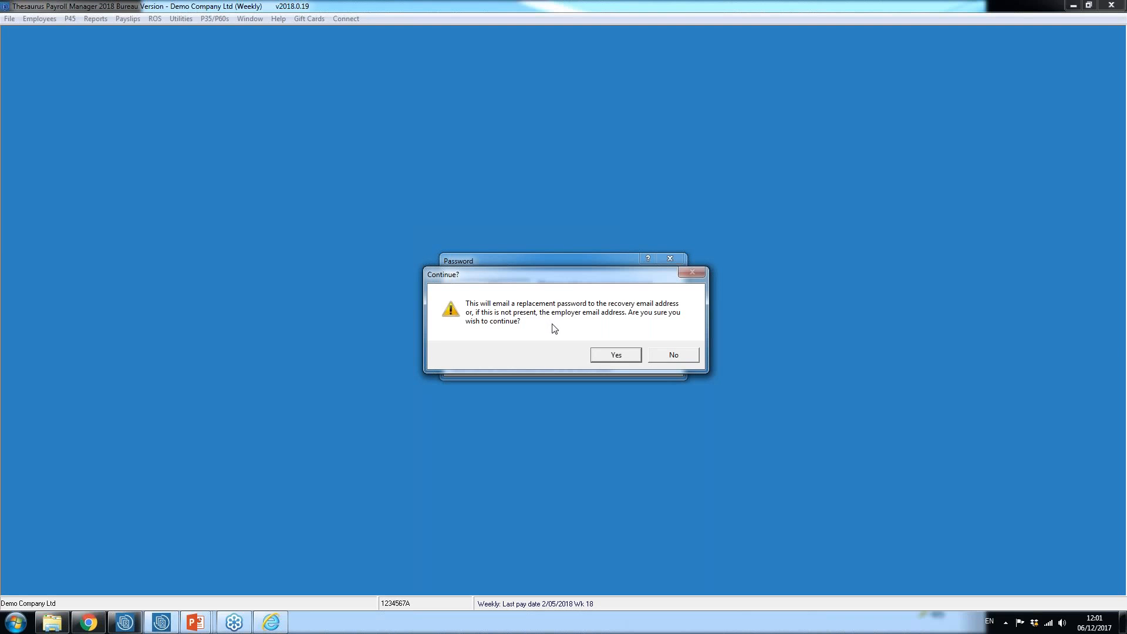
pyautogui.click(611, 356)
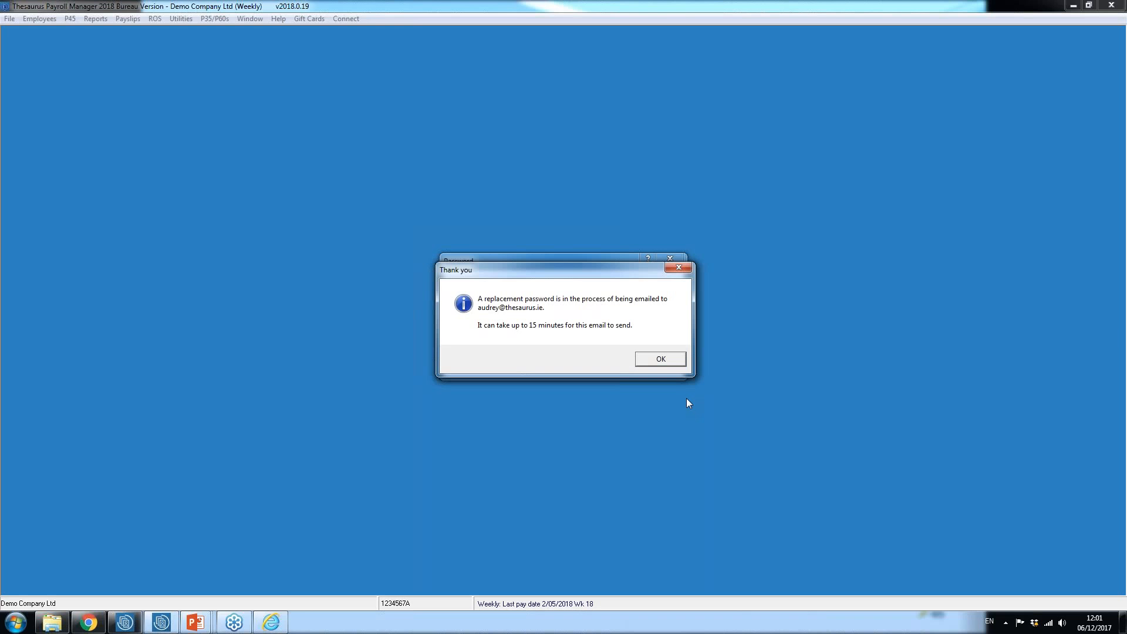
pyautogui.click(675, 363)
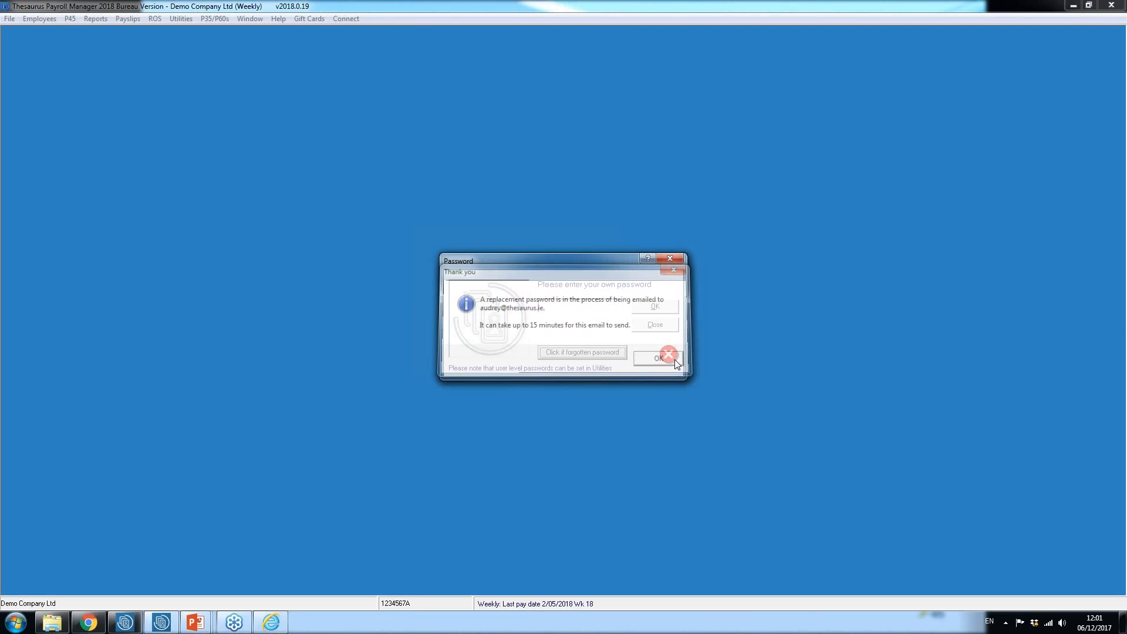
pyautogui.click(666, 325)
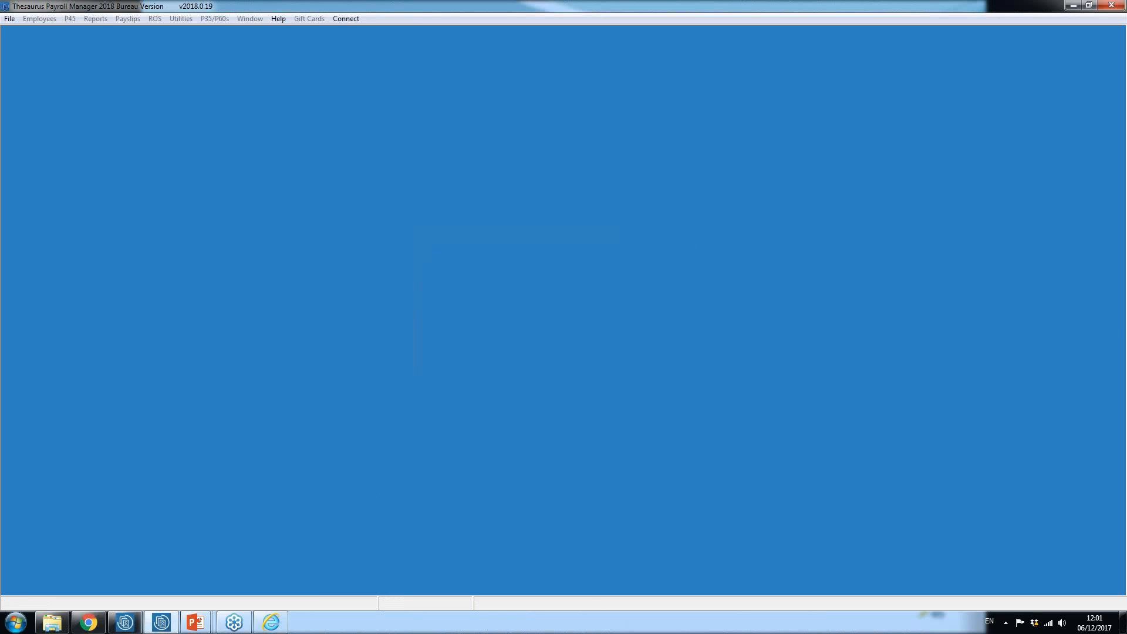
pyautogui.click(196, 622)
pyautogui.click(203, 563)
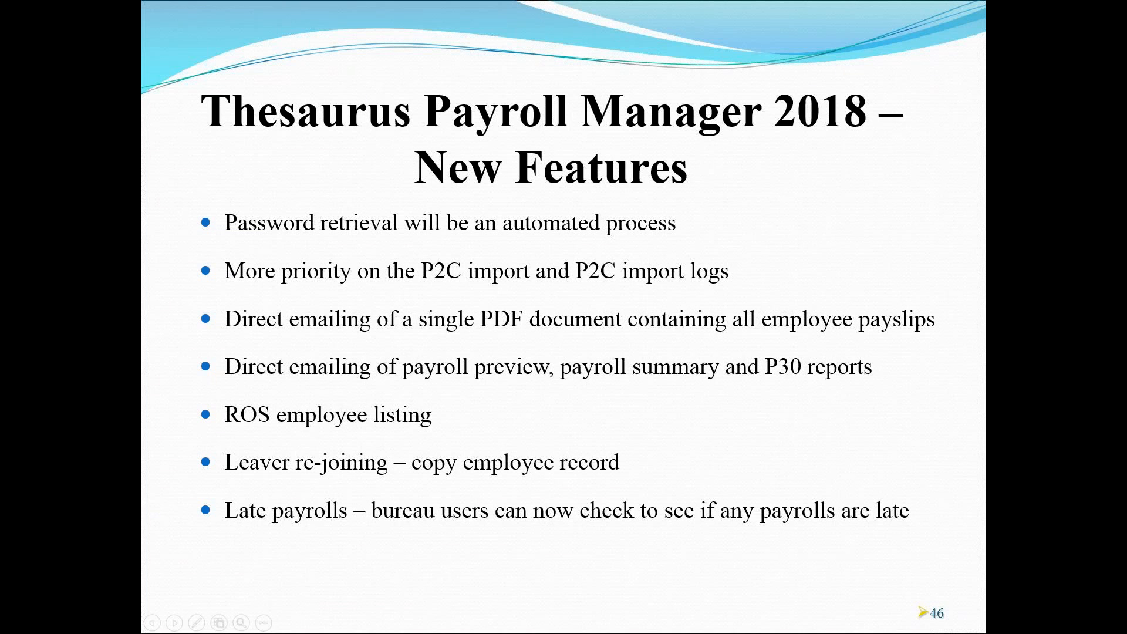
# Step: Switch to Thesaurus Payroll Manager and open Demo Company Ltd, entering the company password and dismissing the startup information
pyautogui.press('super')
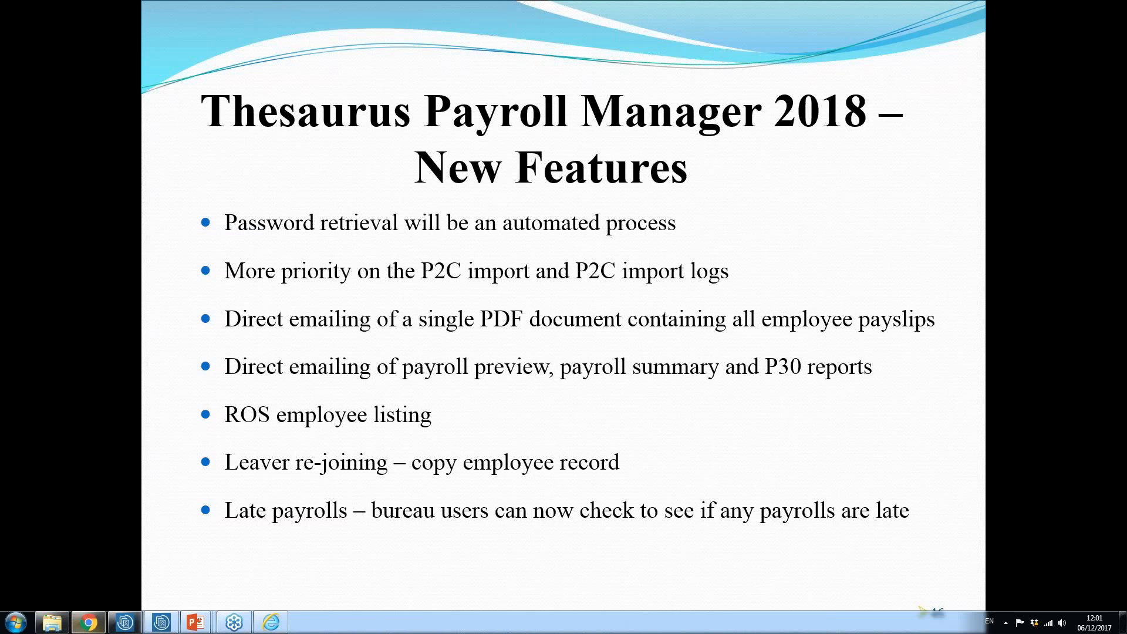
pyautogui.click(161, 622)
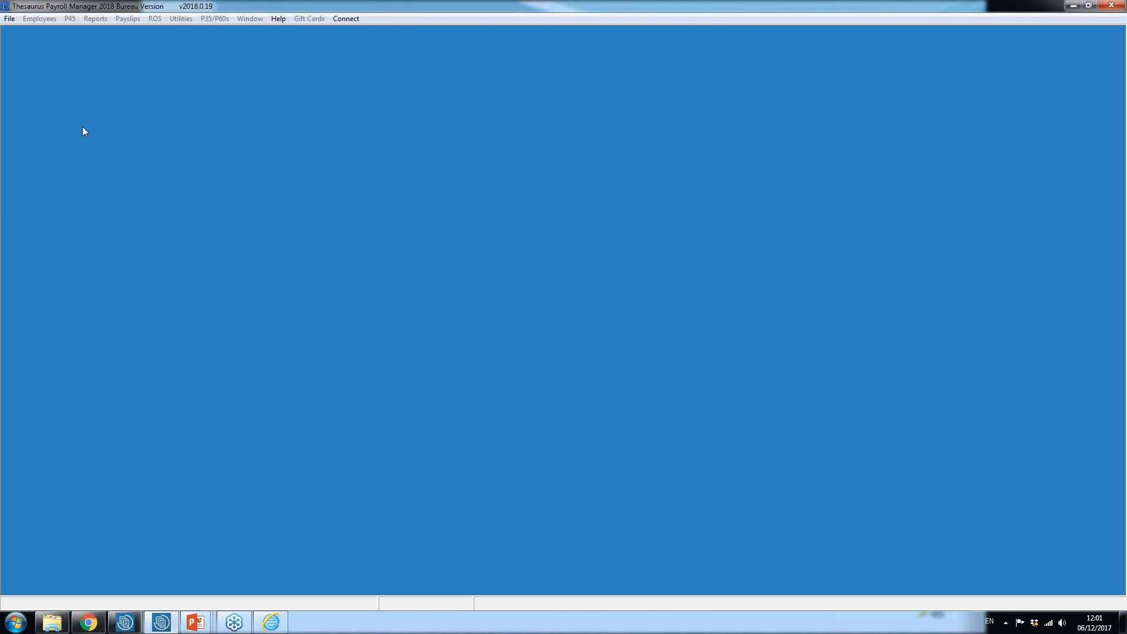
pyautogui.click(10, 19)
pyautogui.click(14, 30)
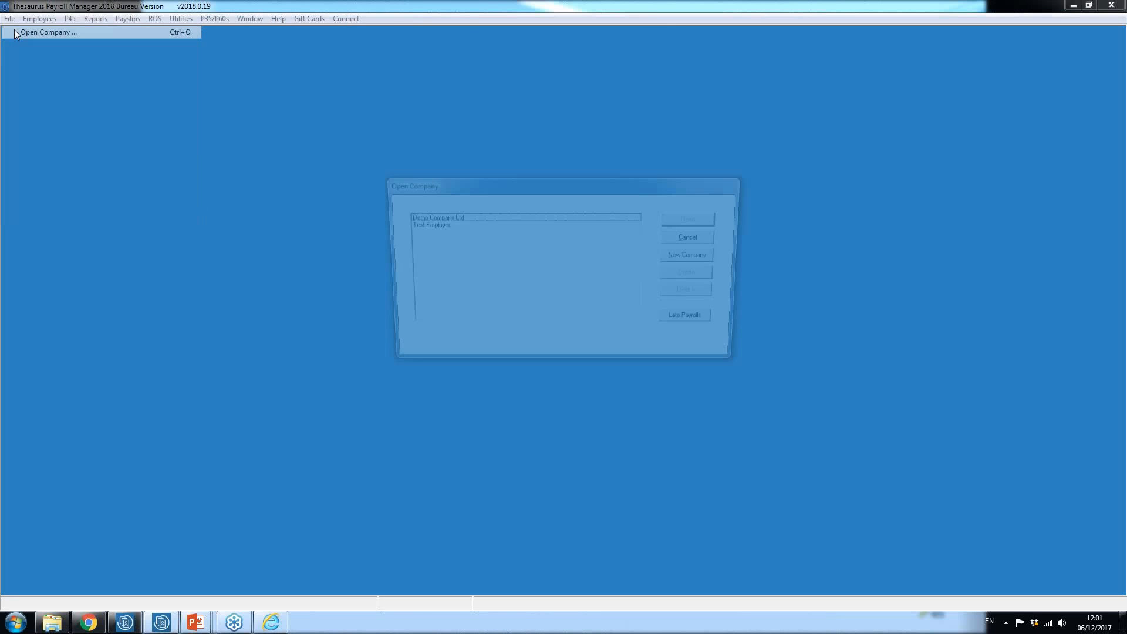
pyautogui.click(436, 217)
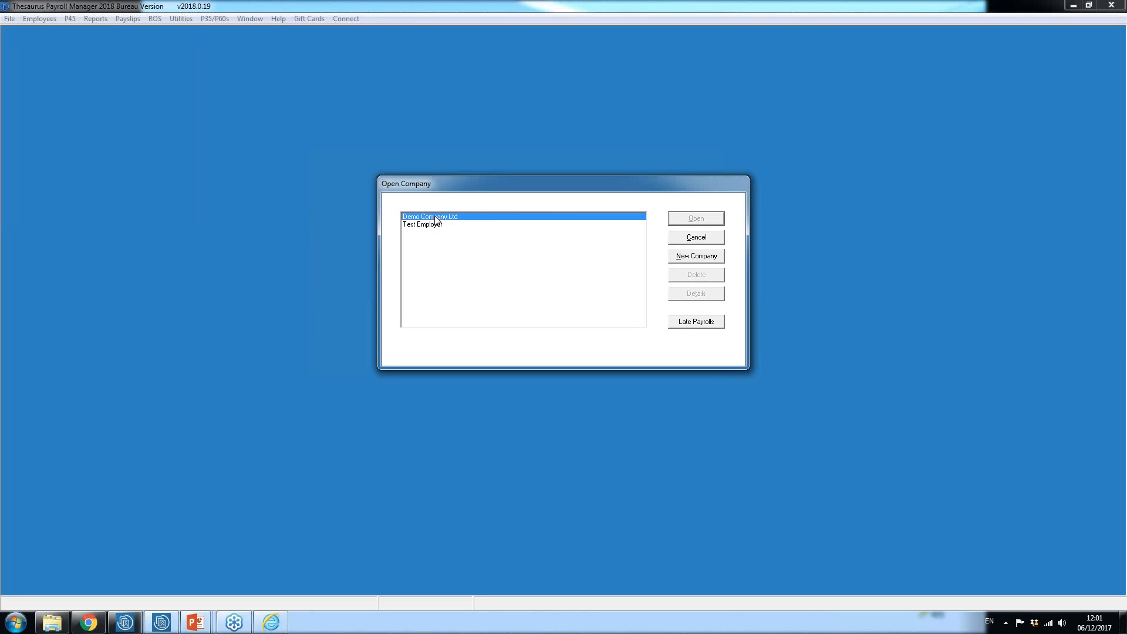
pyautogui.click(703, 217)
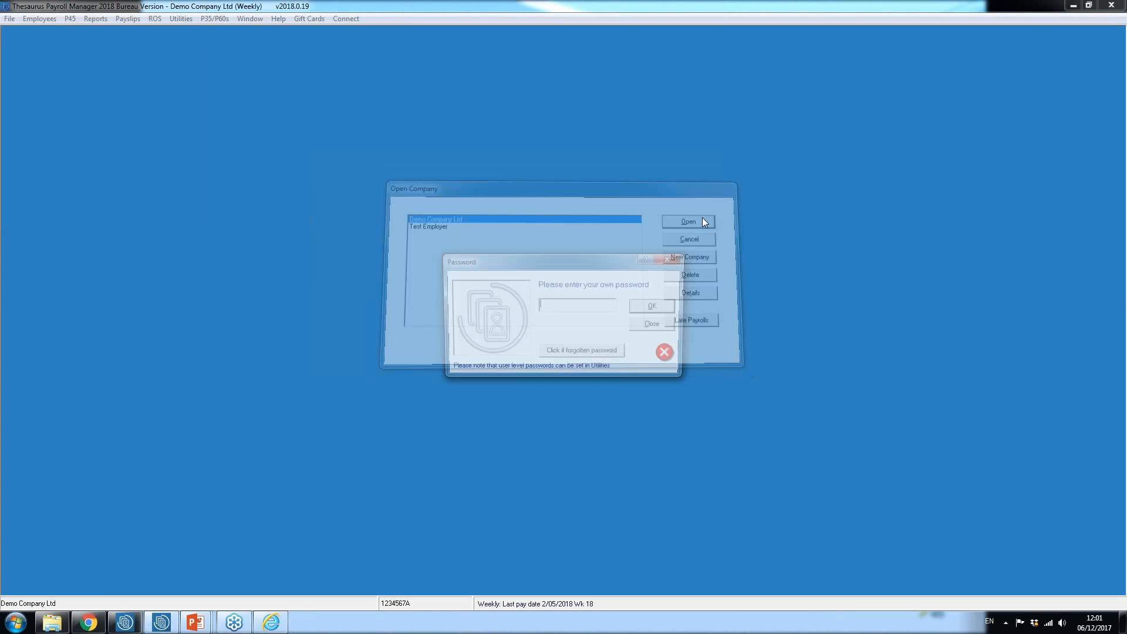
pyautogui.press('Return')
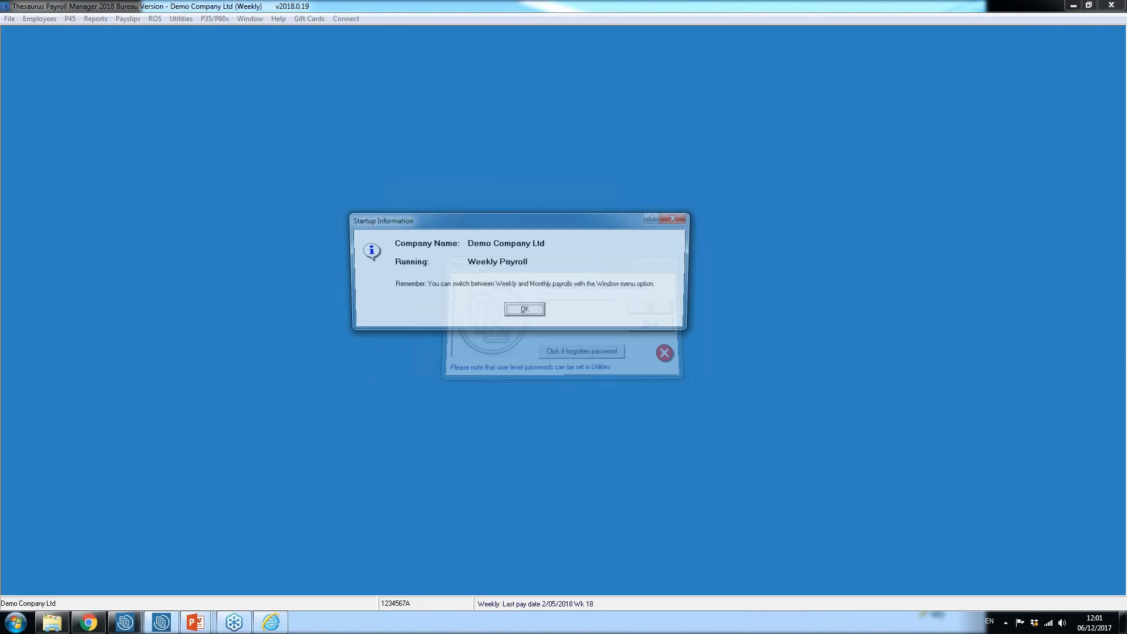
pyautogui.click(532, 311)
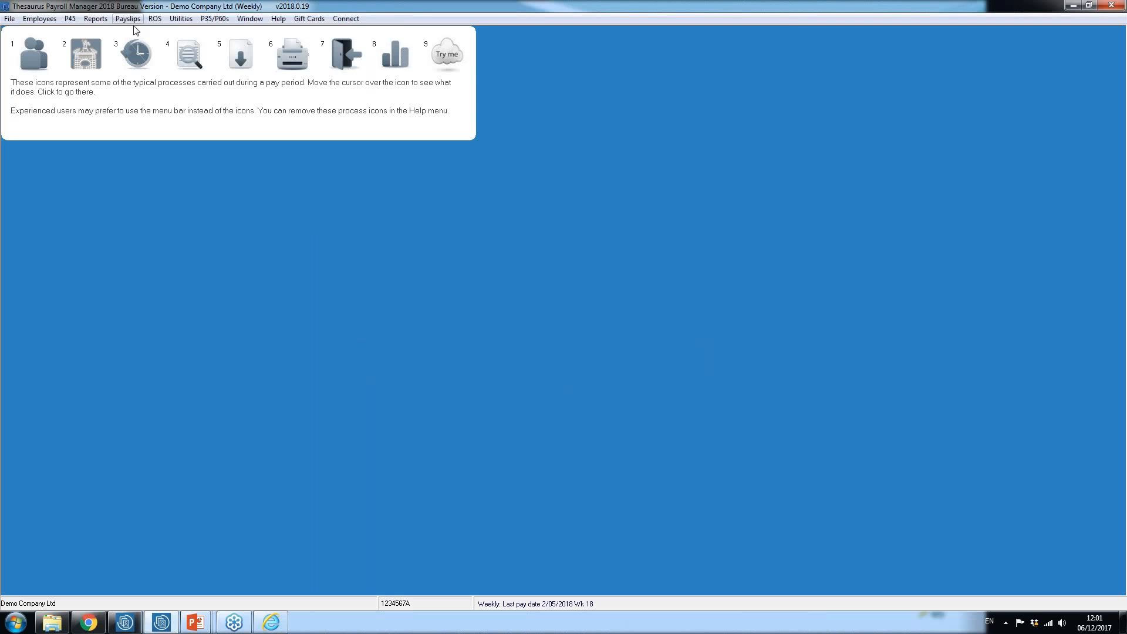
# Step: Examine the latest P2C details in the weekly update and the P2C log, and return to the PowerPoint slide show
pyautogui.click(241, 61)
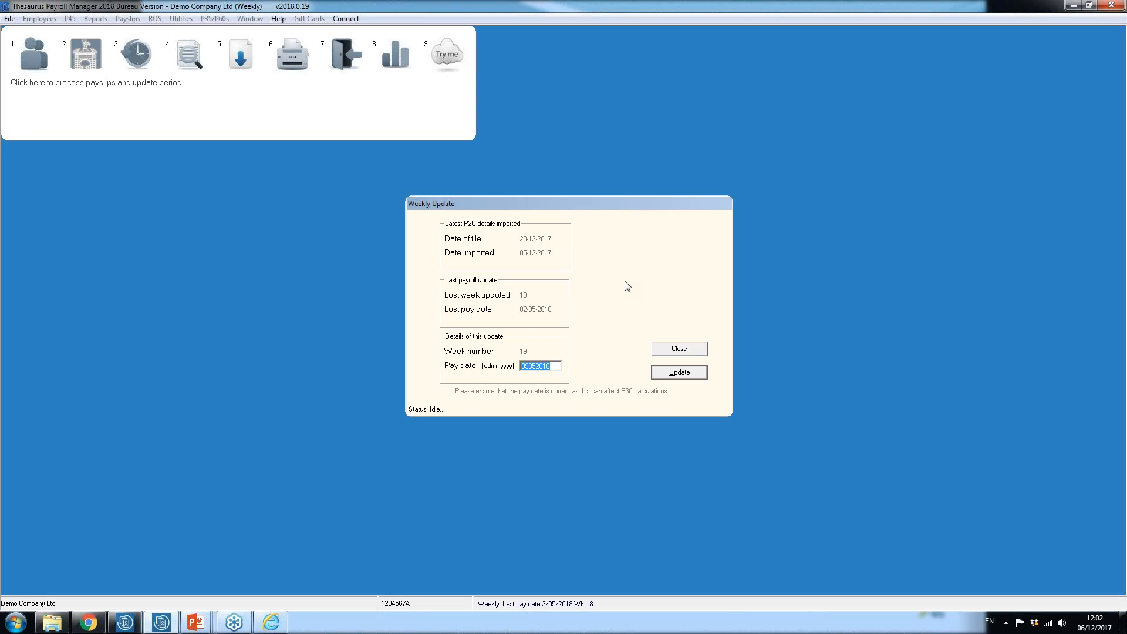
pyautogui.click(692, 355)
pyautogui.click(155, 19)
pyautogui.moveTo(165, 37)
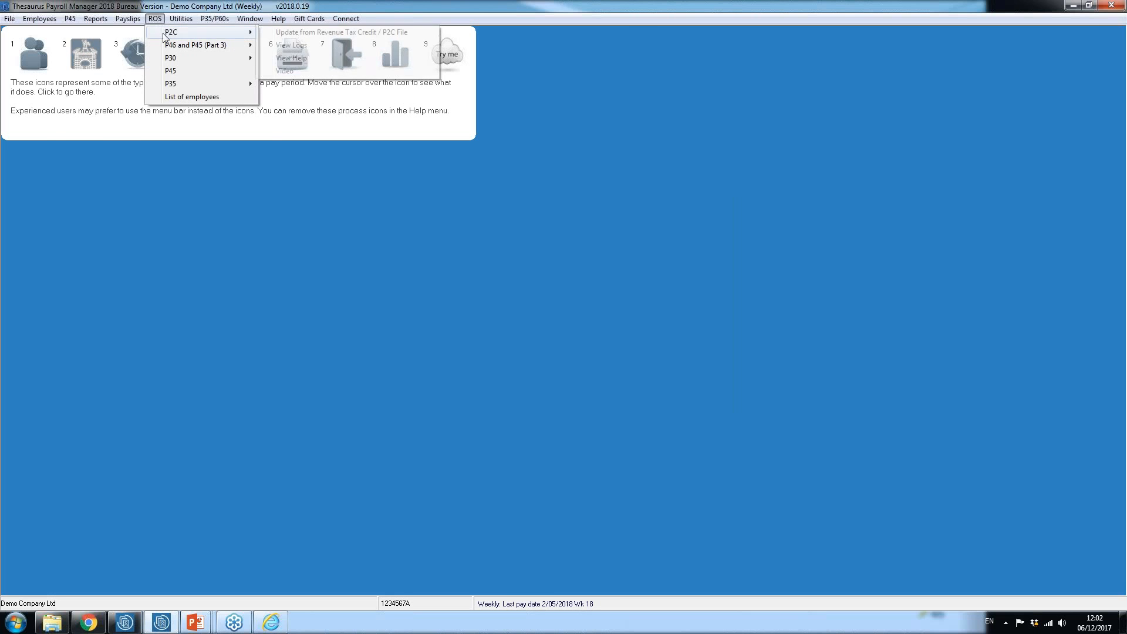
pyautogui.click(313, 45)
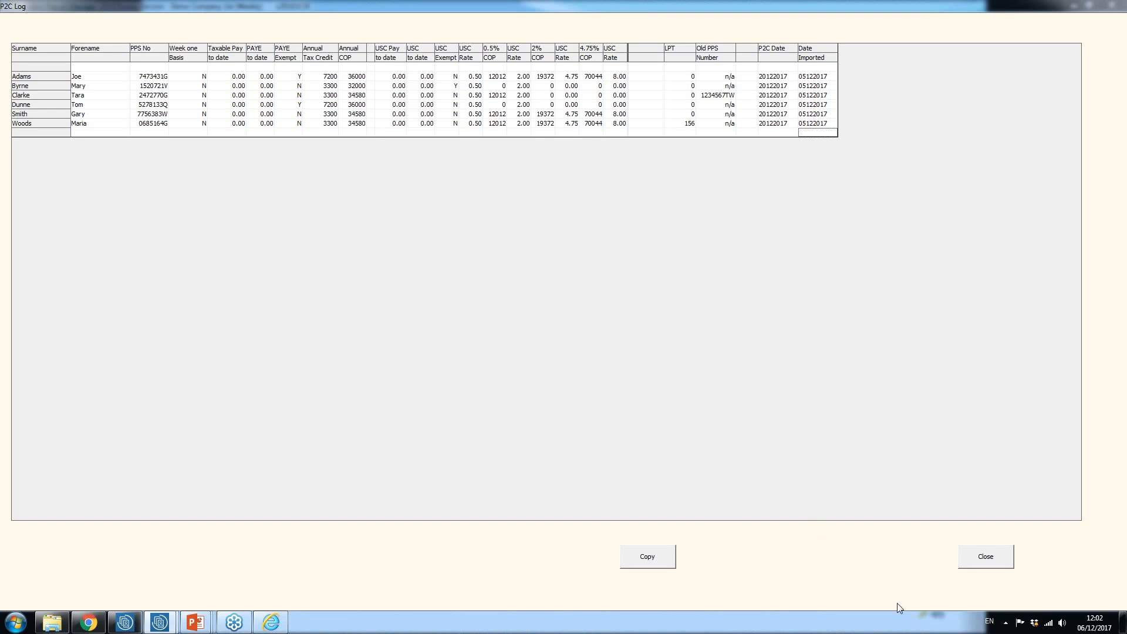
pyautogui.click(980, 557)
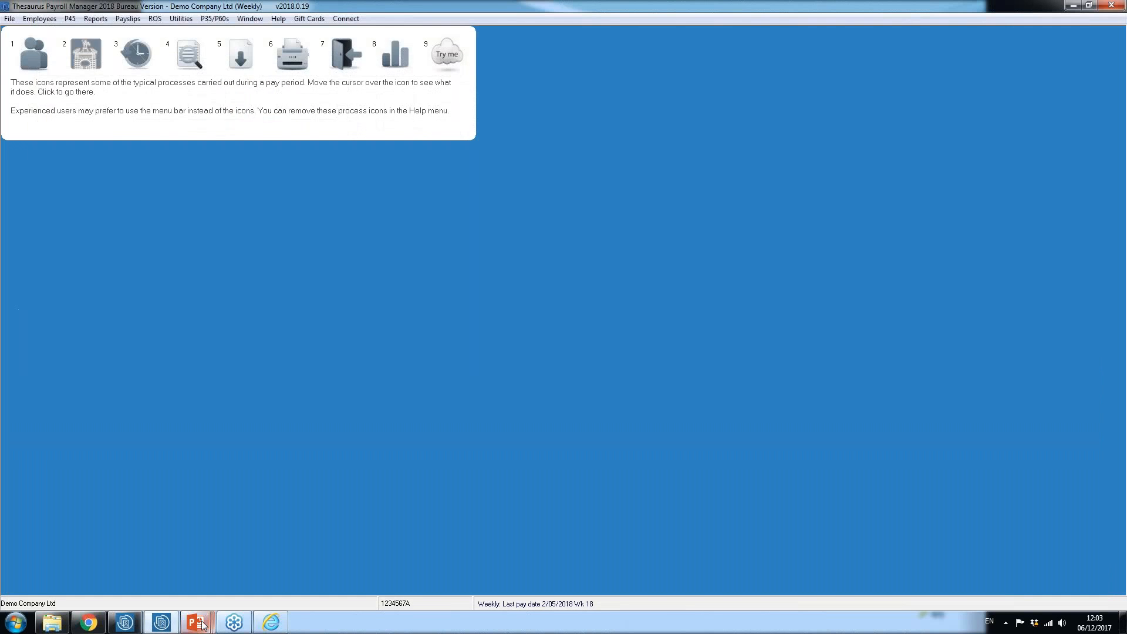
pyautogui.moveTo(195, 621)
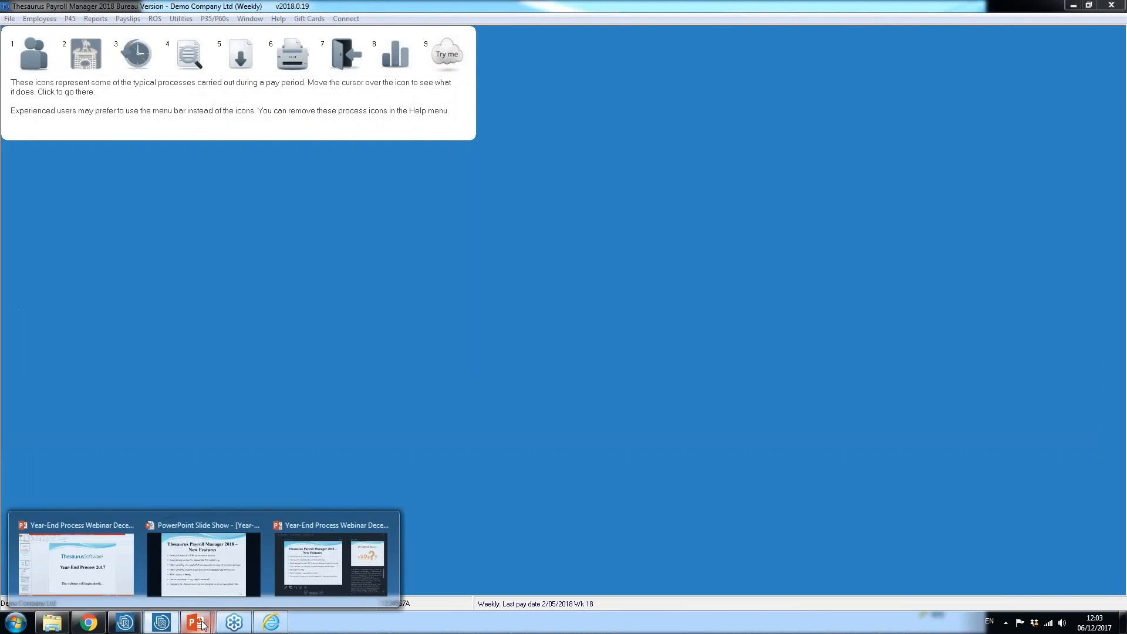
pyautogui.click(301, 568)
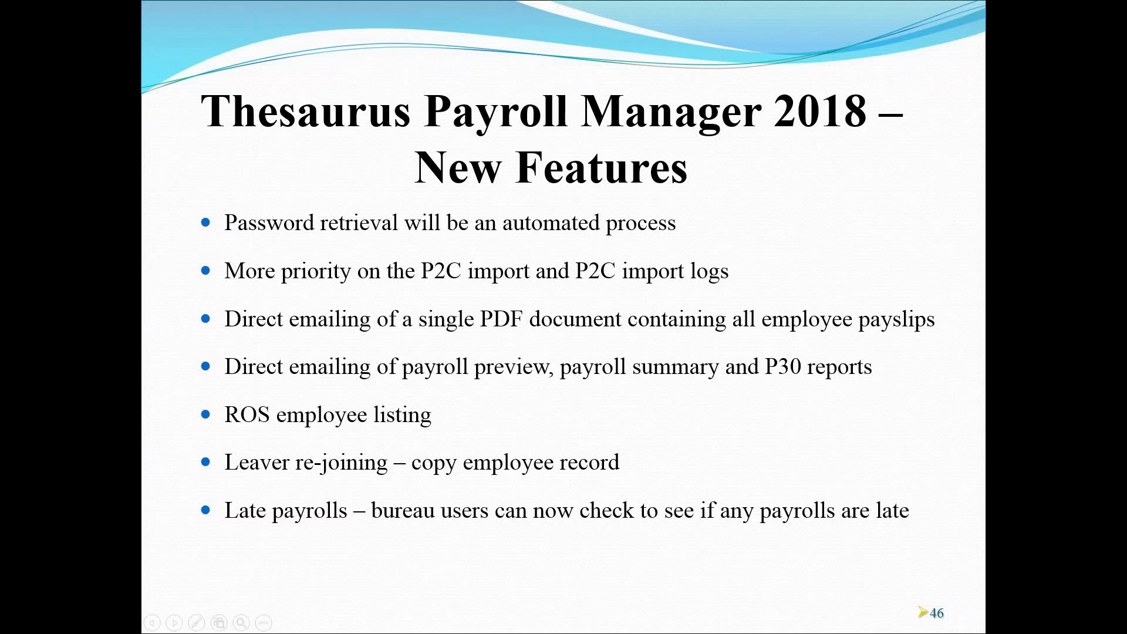
# Step: Switch to Thesaurus Payroll Manager, select all employees' week 18 payslips, and start emailing them as one PDF document
pyautogui.press('super')
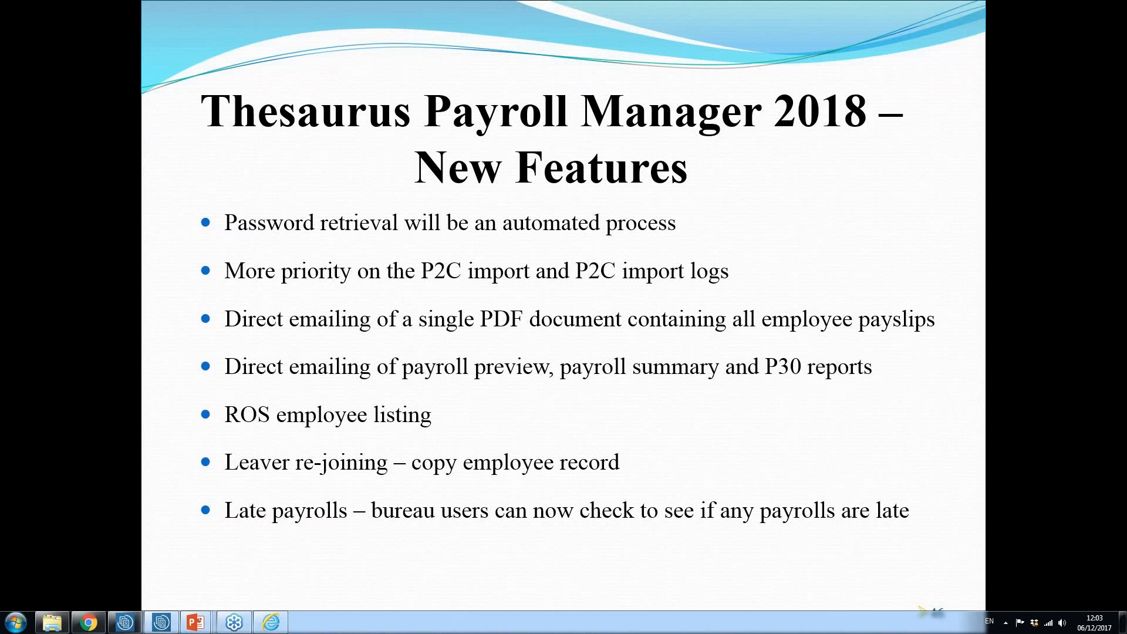
pyautogui.click(162, 622)
pyautogui.click(292, 54)
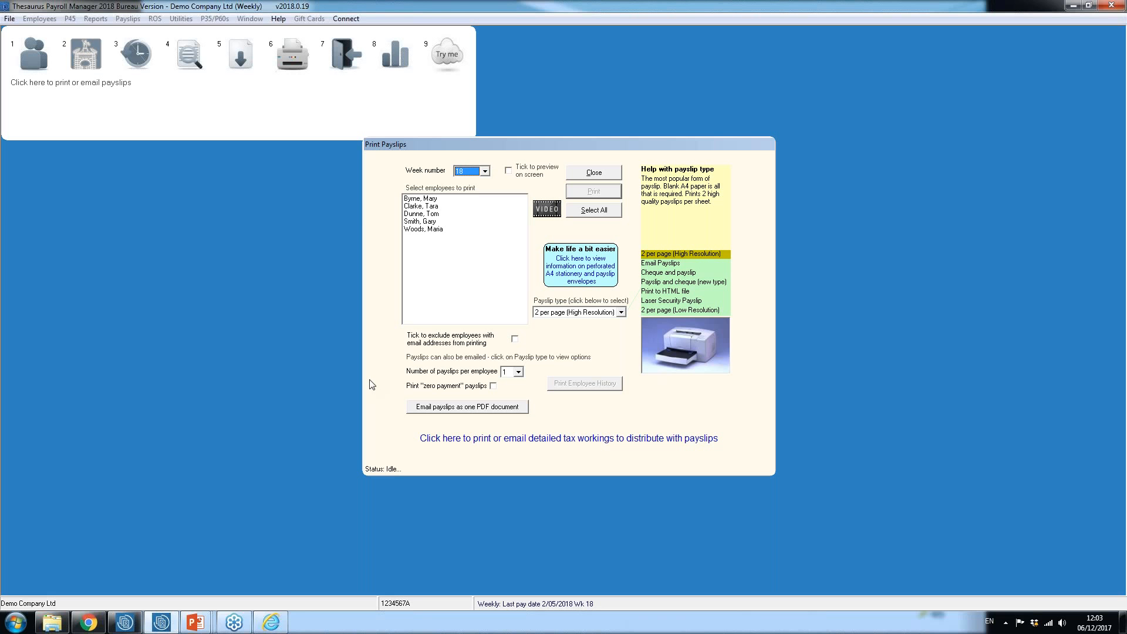
pyautogui.click(606, 211)
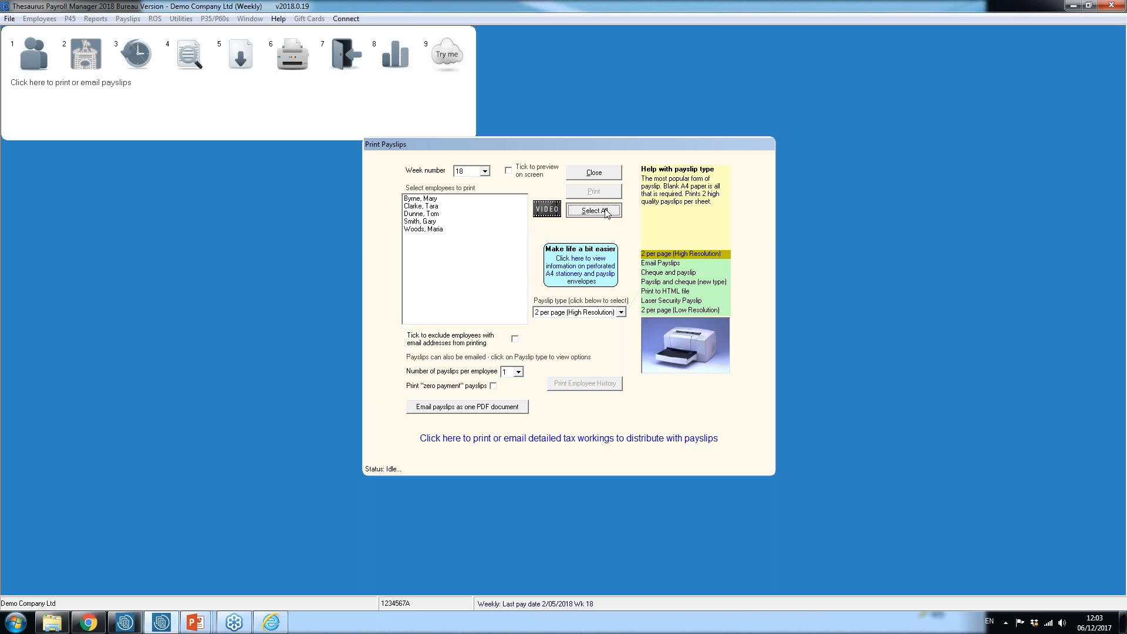
pyautogui.click(466, 408)
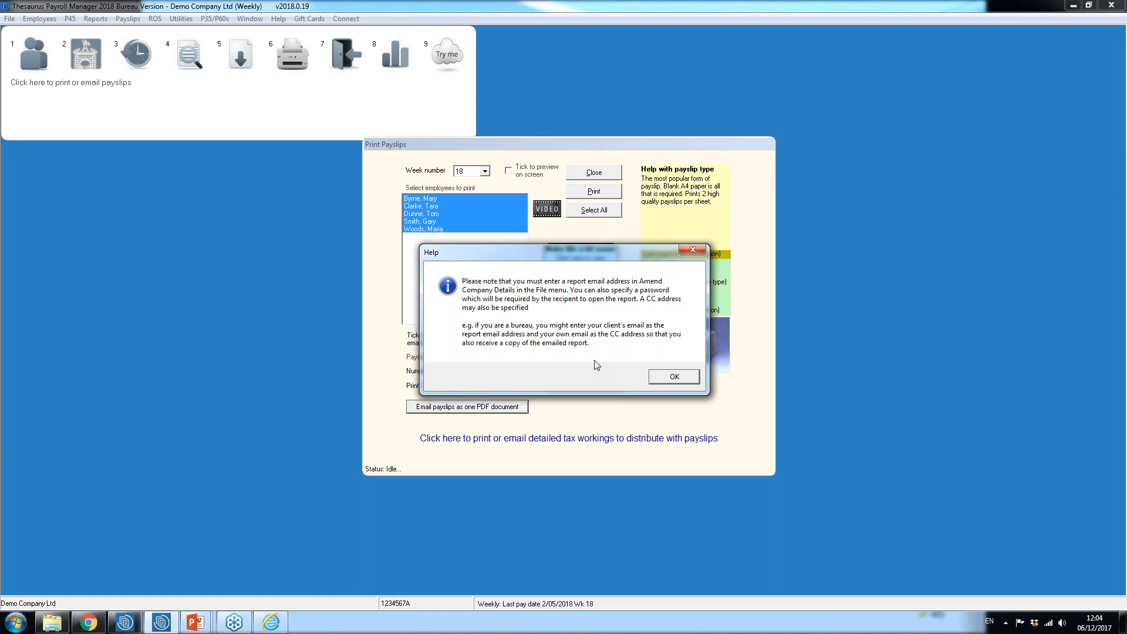
pyautogui.click(675, 378)
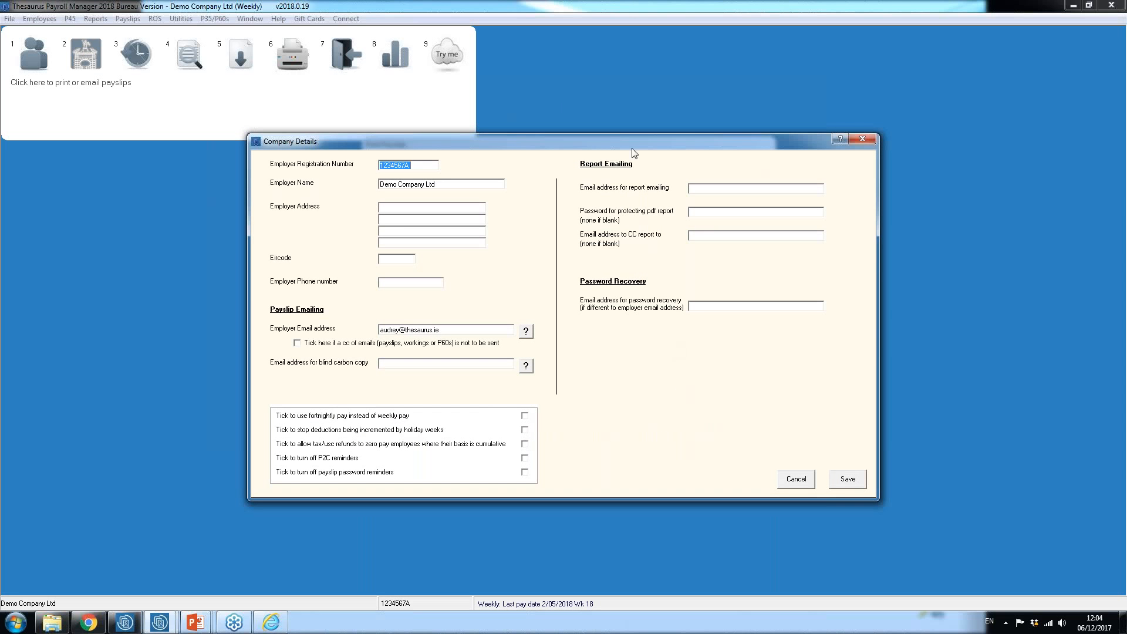
# Step: Enter the report emailing address and the password protecting the PDF report in the company details, and save
pyautogui.click(700, 188)
pyautogui.write('pa')
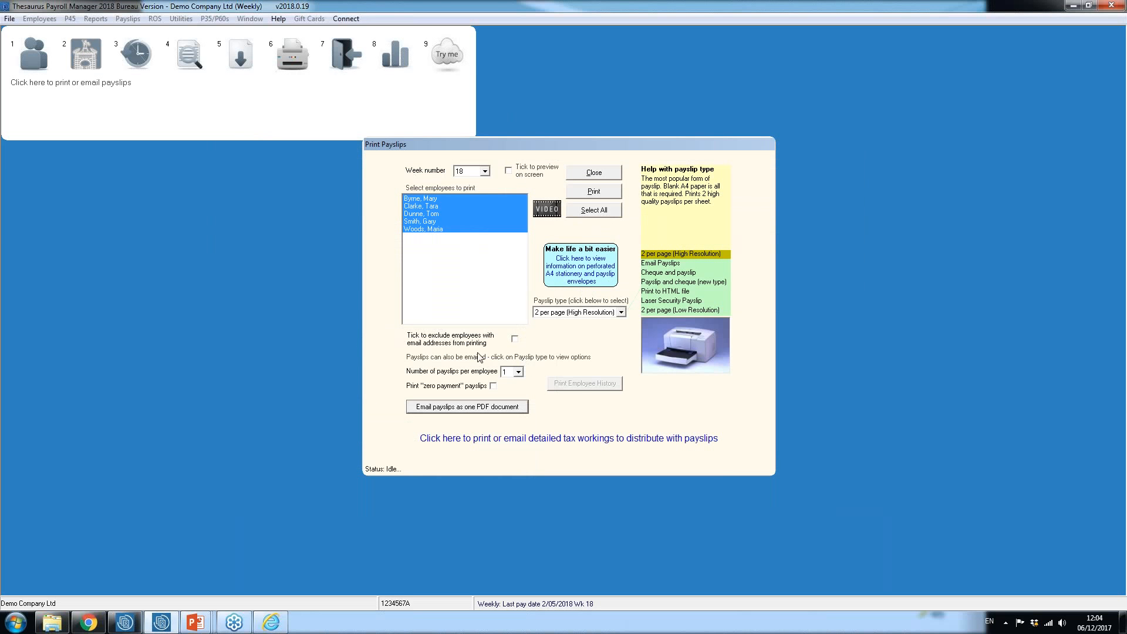
# Step: Email the selected week 18 payslips as one PDF document and close the payslip window
pyautogui.click(452, 408)
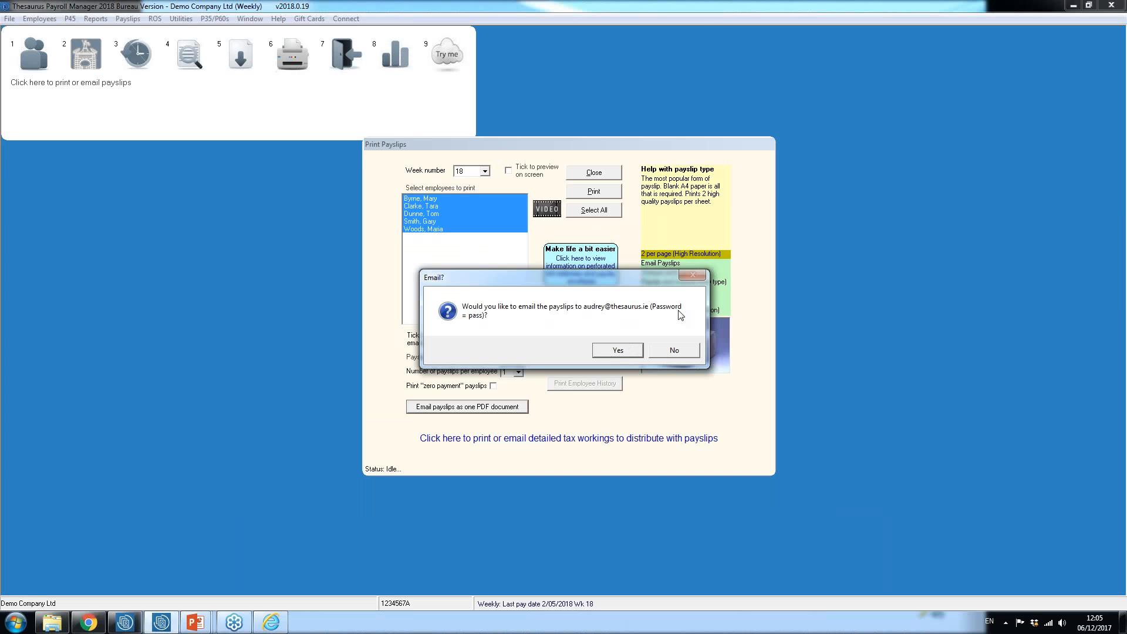
pyautogui.click(616, 351)
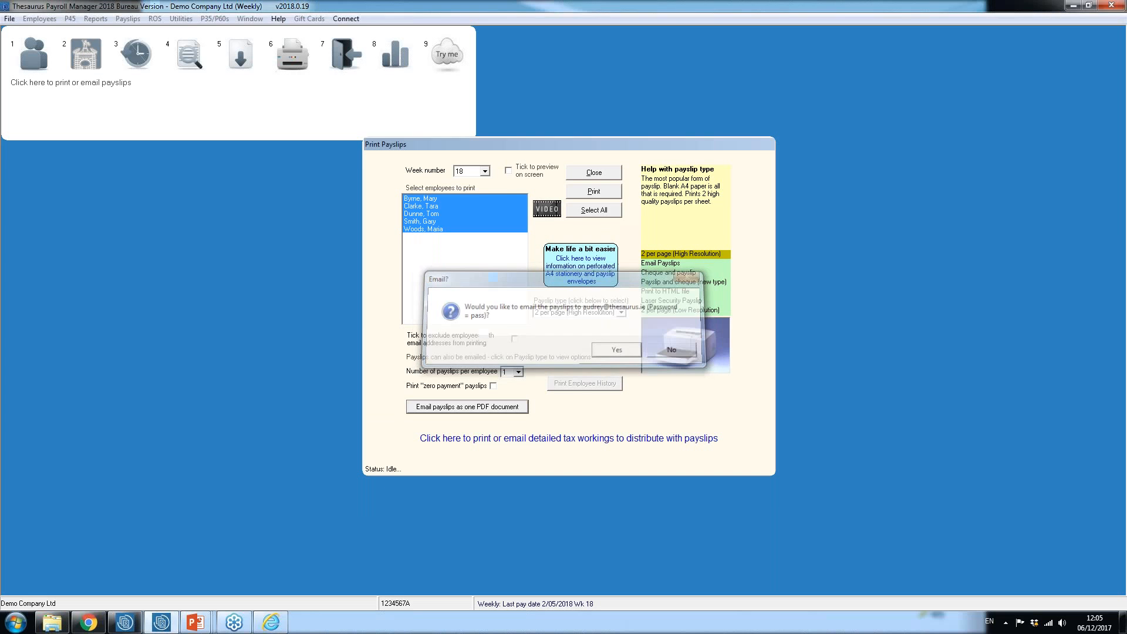
pyautogui.click(602, 350)
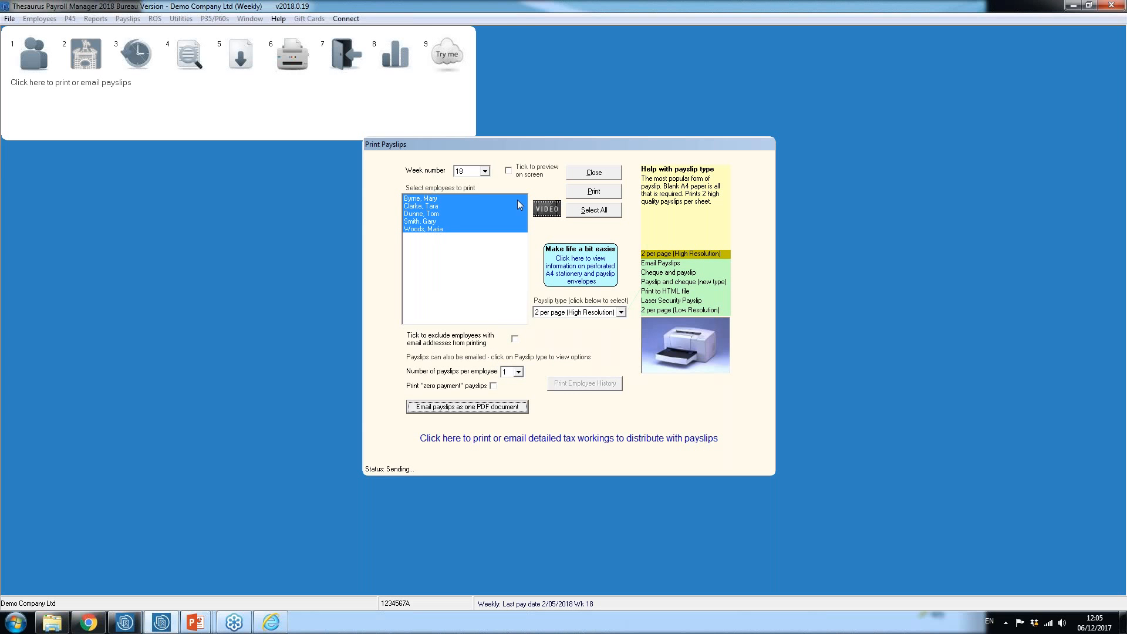
pyautogui.click(594, 172)
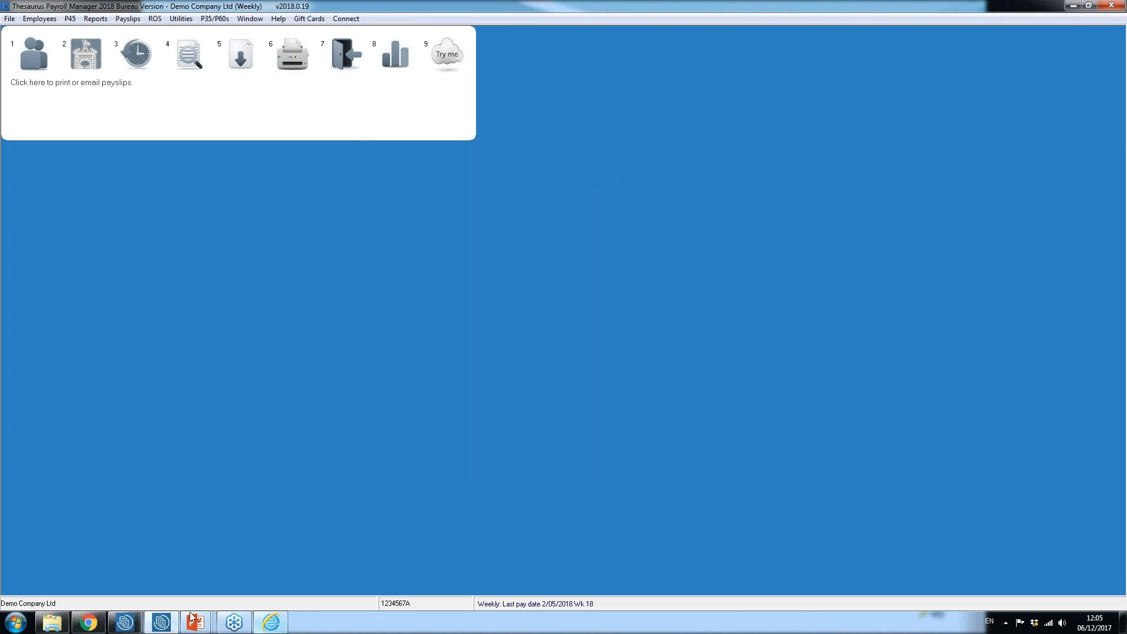
# Step: Show the new features slide in the PowerPoint slide show, and switch to Thesaurus Payroll Manager to open the week 19 payroll preview
pyautogui.moveTo(206, 628)
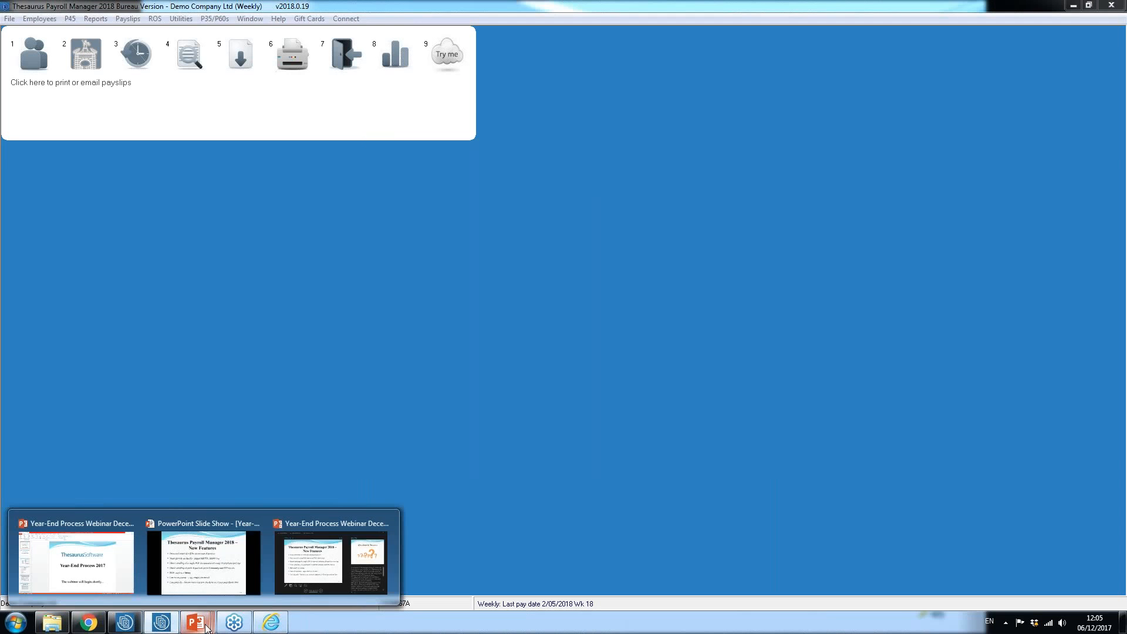
pyautogui.click(205, 590)
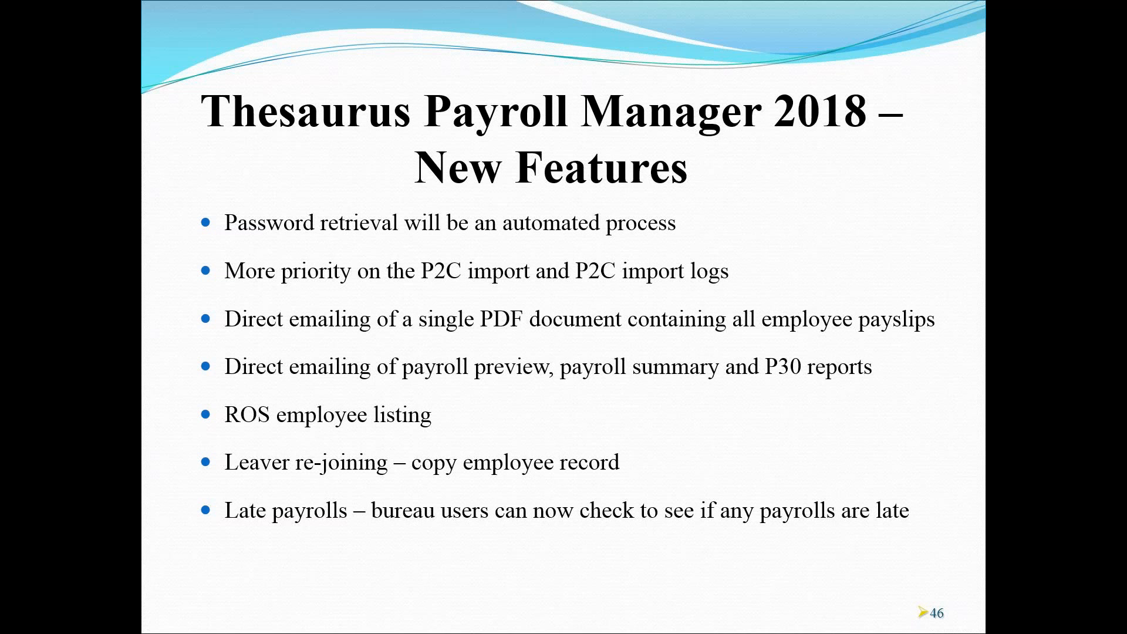
pyautogui.press('super')
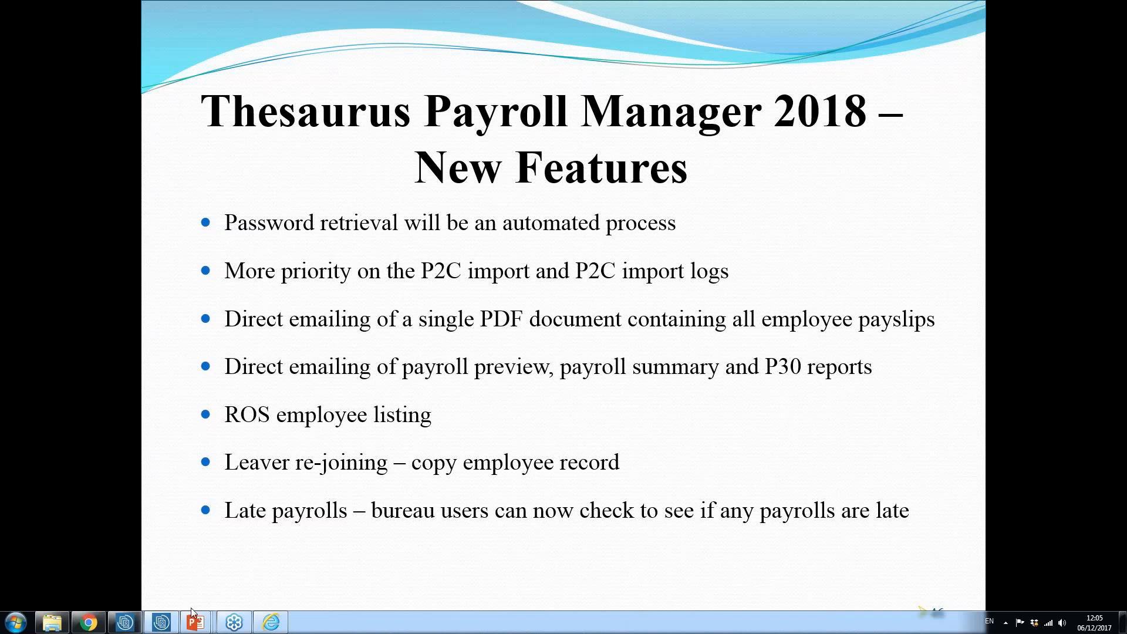
pyautogui.click(162, 622)
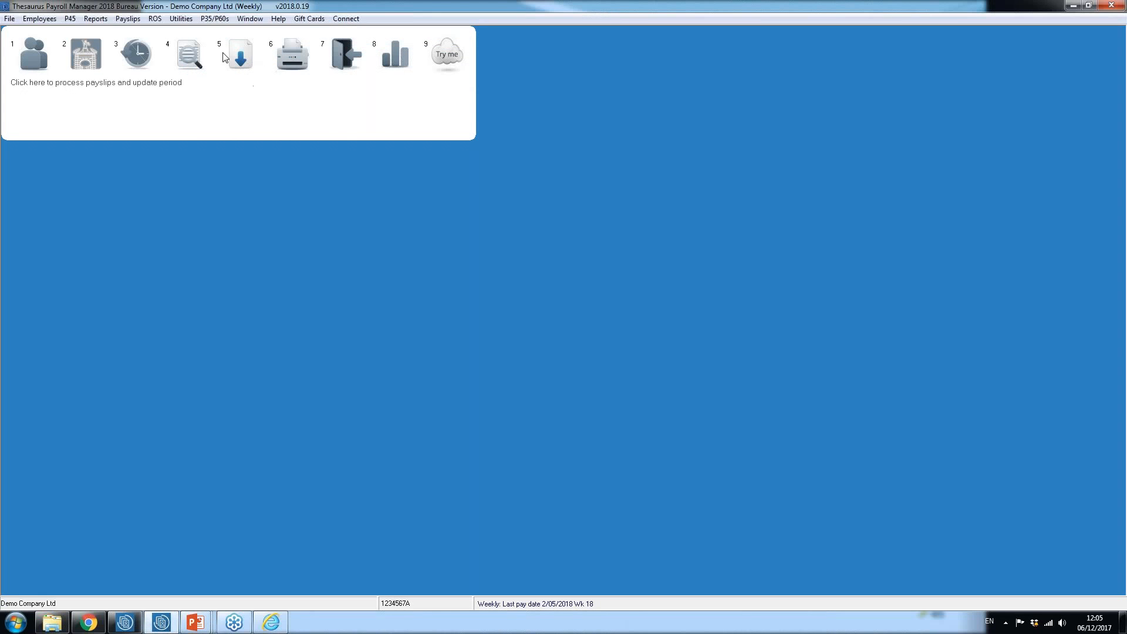
pyautogui.click(191, 55)
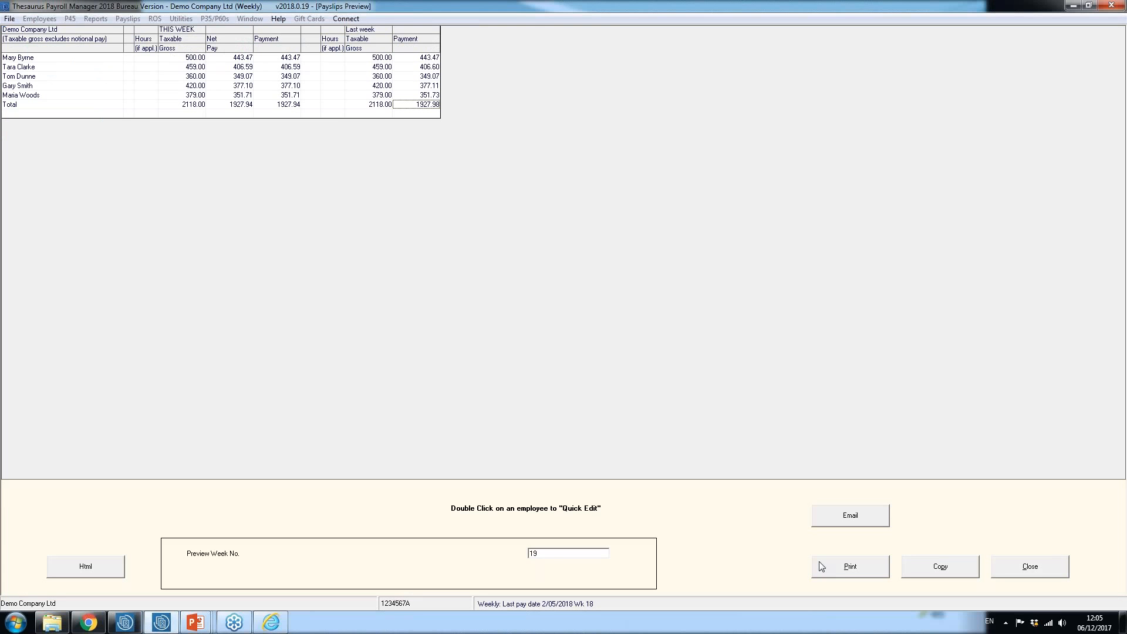
# Step: Bring up the option to email the week 19 payroll preview, decline sending it, and return from the closed preview to the PowerPoint slide show
pyautogui.click(857, 518)
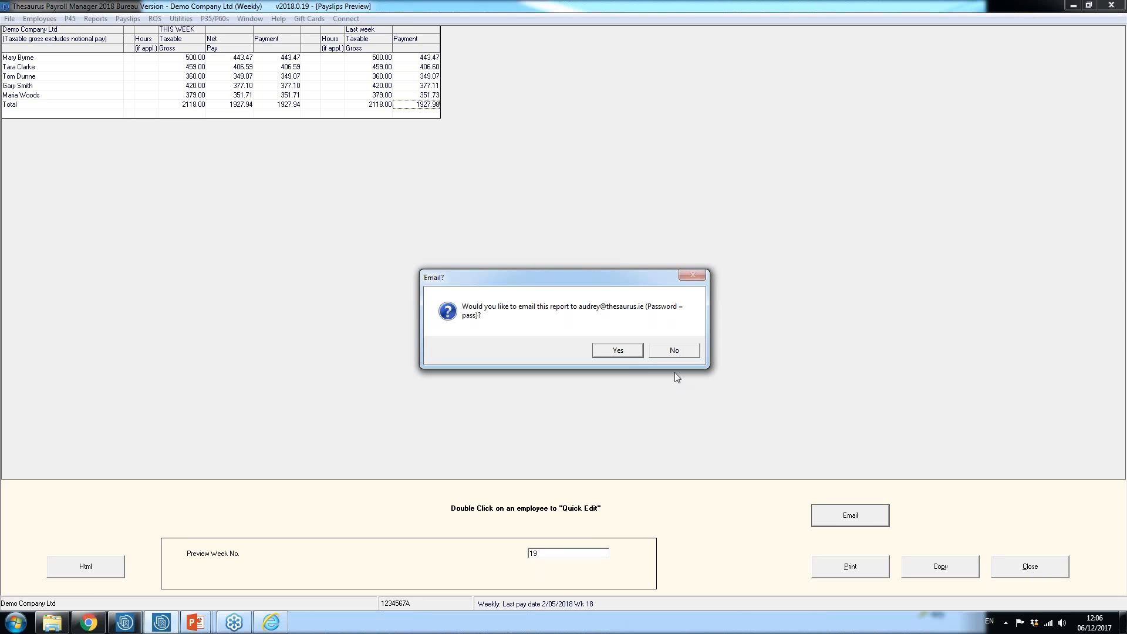
pyautogui.click(669, 350)
pyautogui.click(1051, 569)
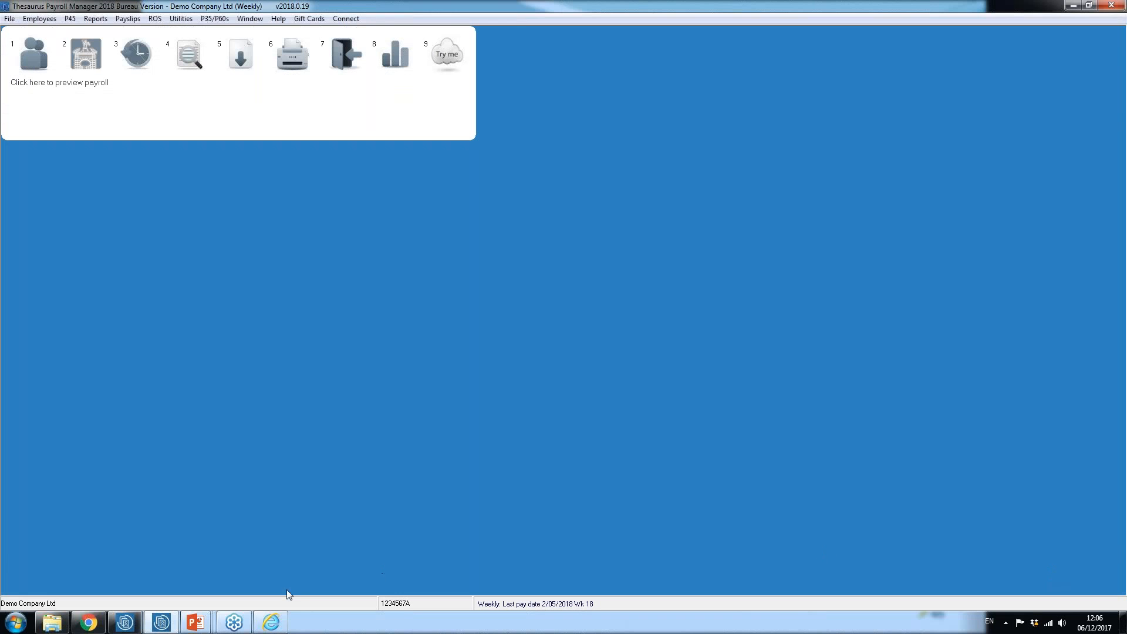
pyautogui.moveTo(196, 622)
pyautogui.click(204, 557)
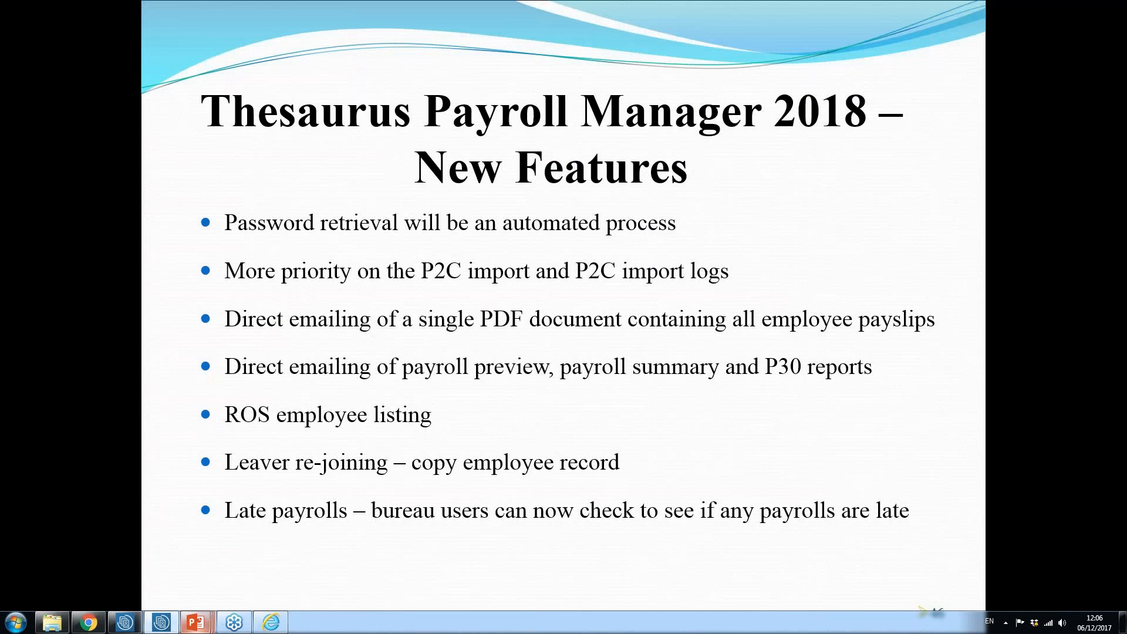